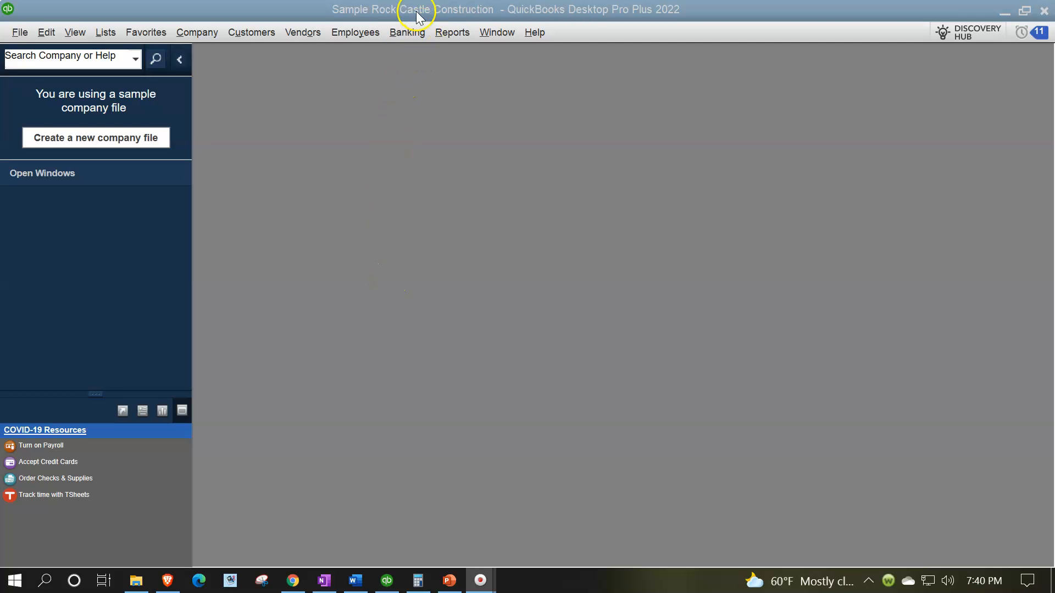
Show the open window list and open the company Home page in a maximized window
click(66, 23)
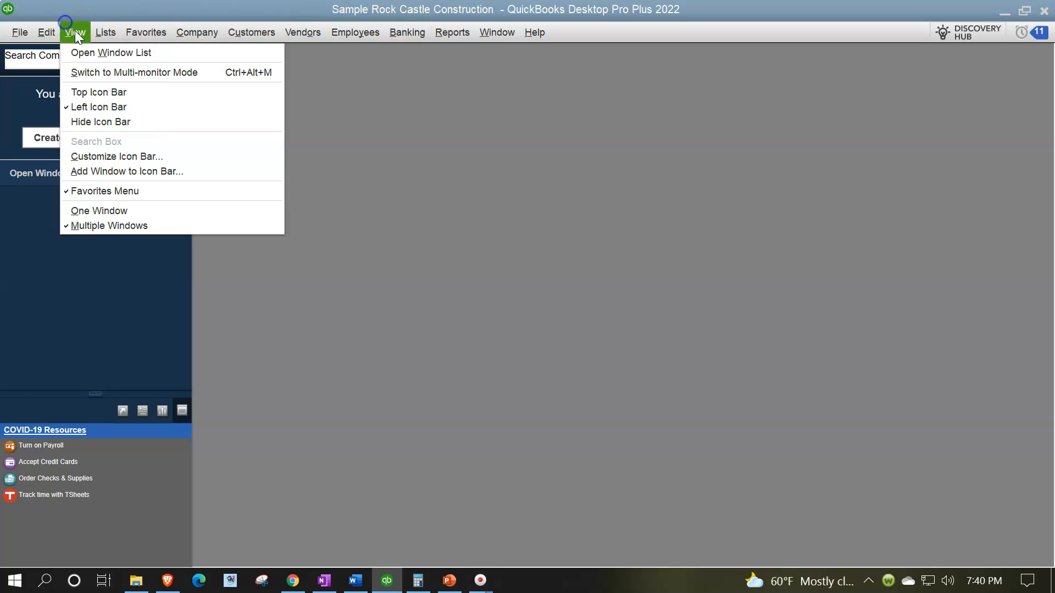
click(83, 52)
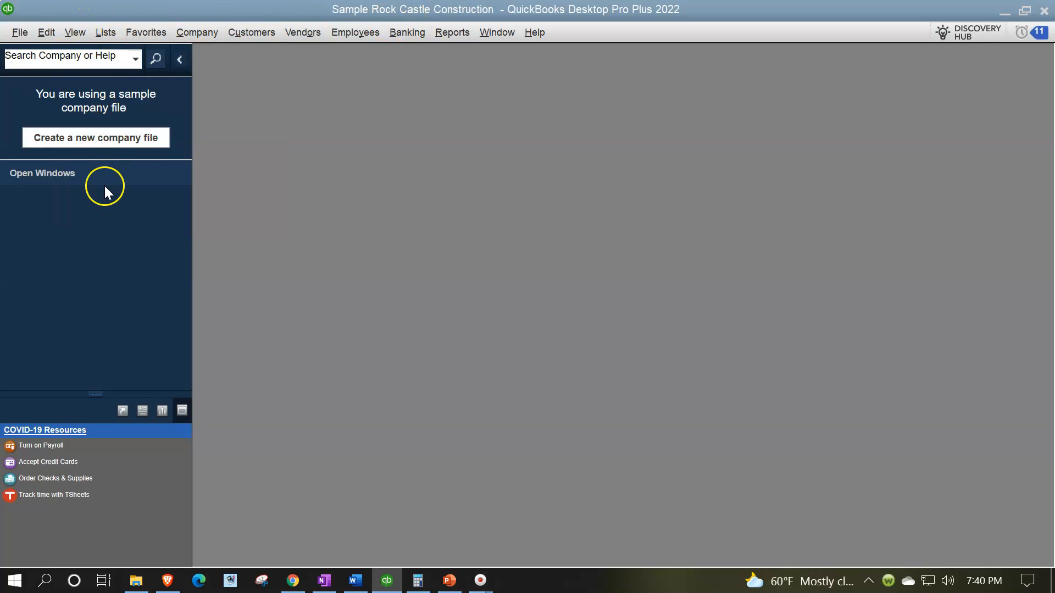
click(202, 42)
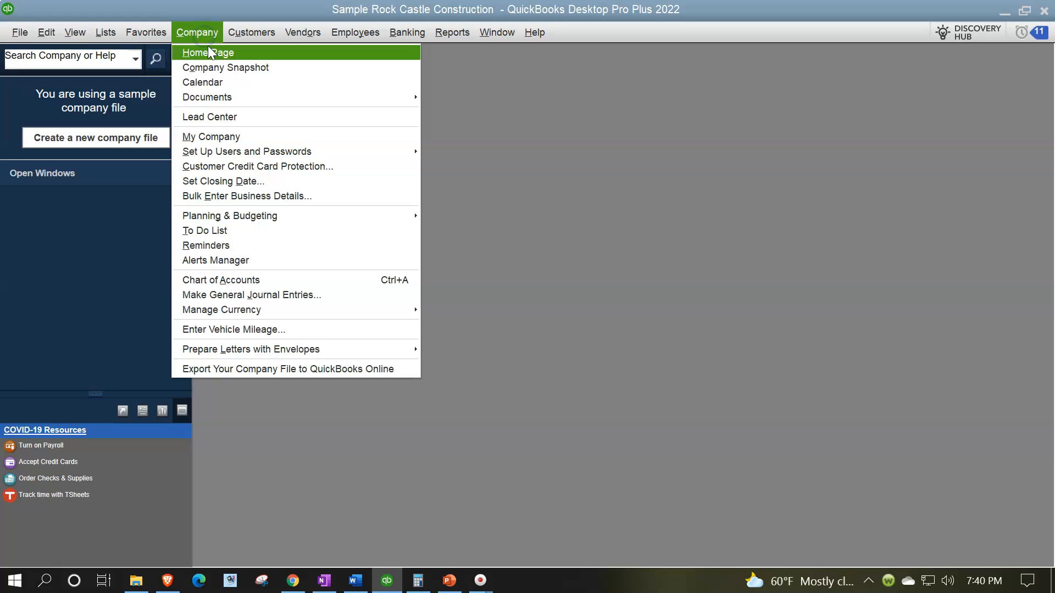
click(208, 49)
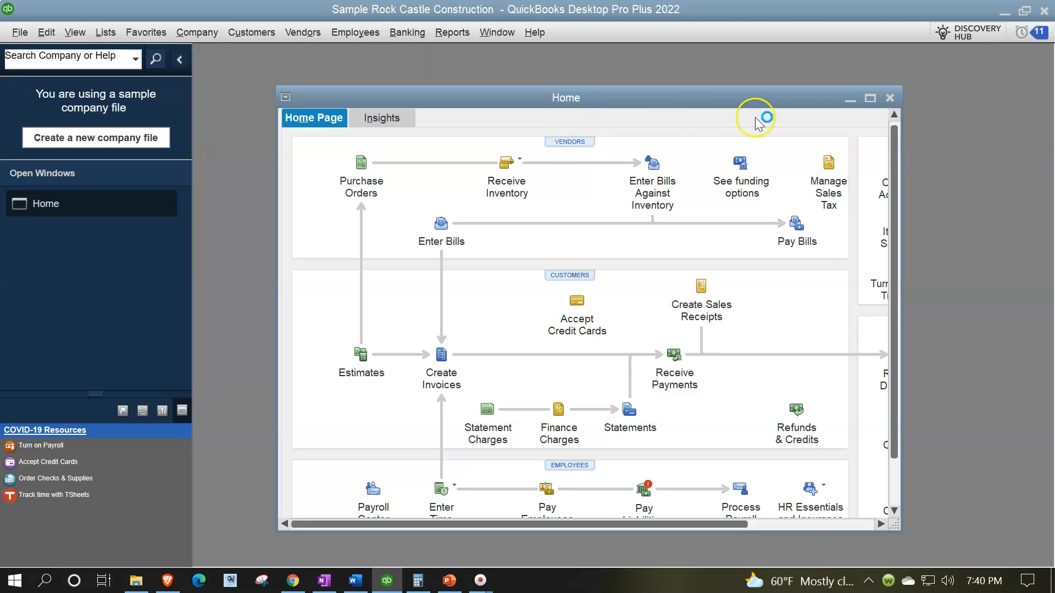
click(870, 99)
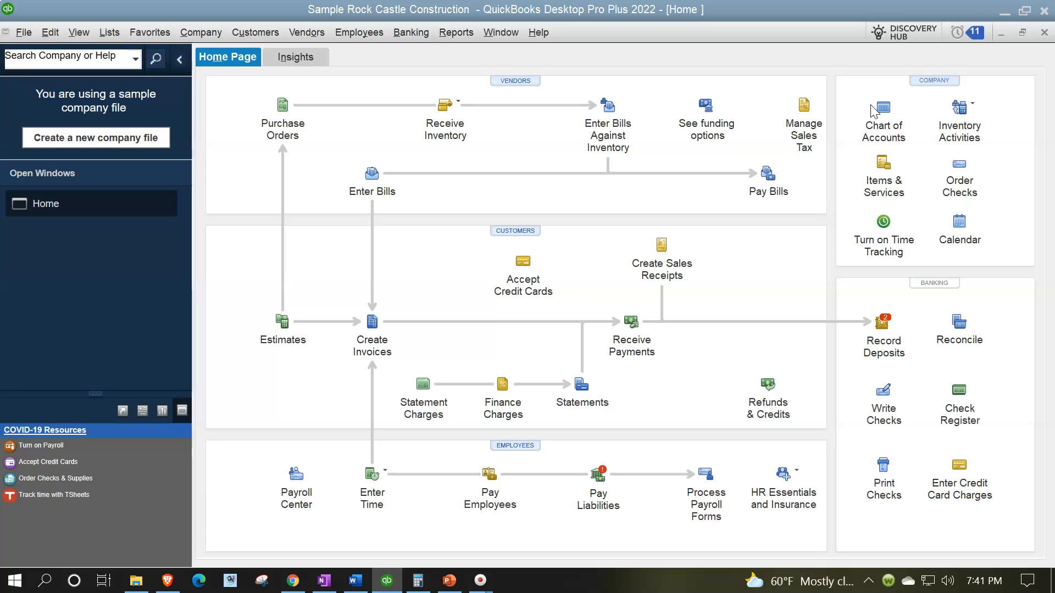
Open the Report Center maximized, view the memorized reports, and open the memorized report list for editing
click(456, 33)
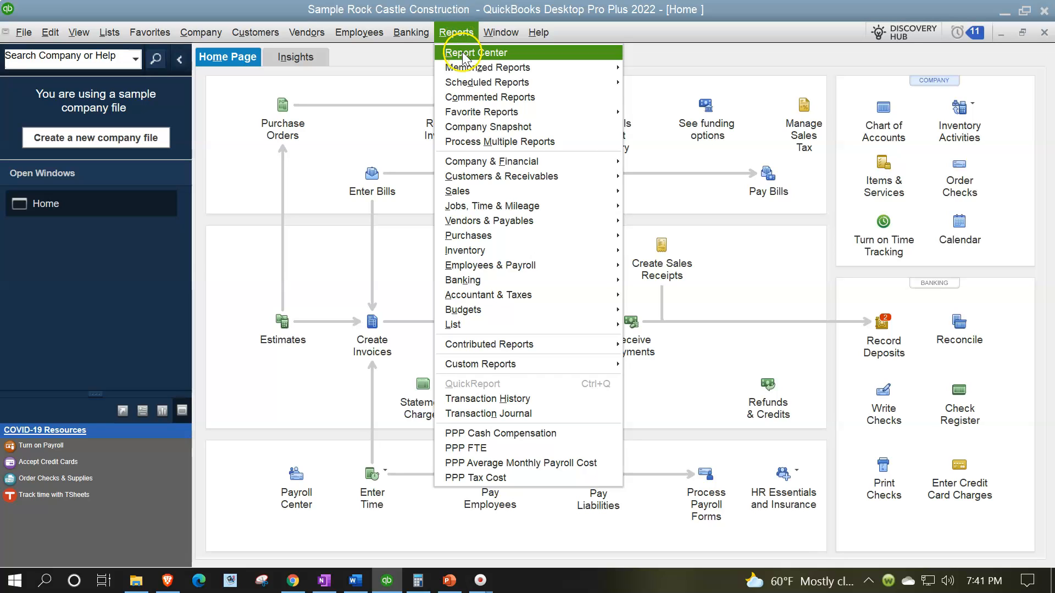
click(463, 55)
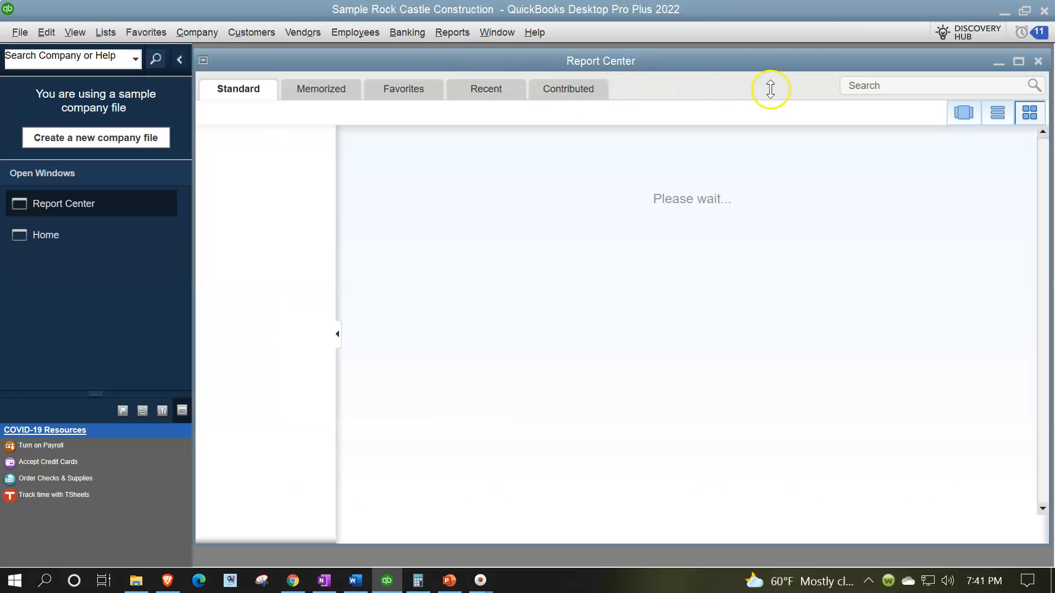
click(1018, 61)
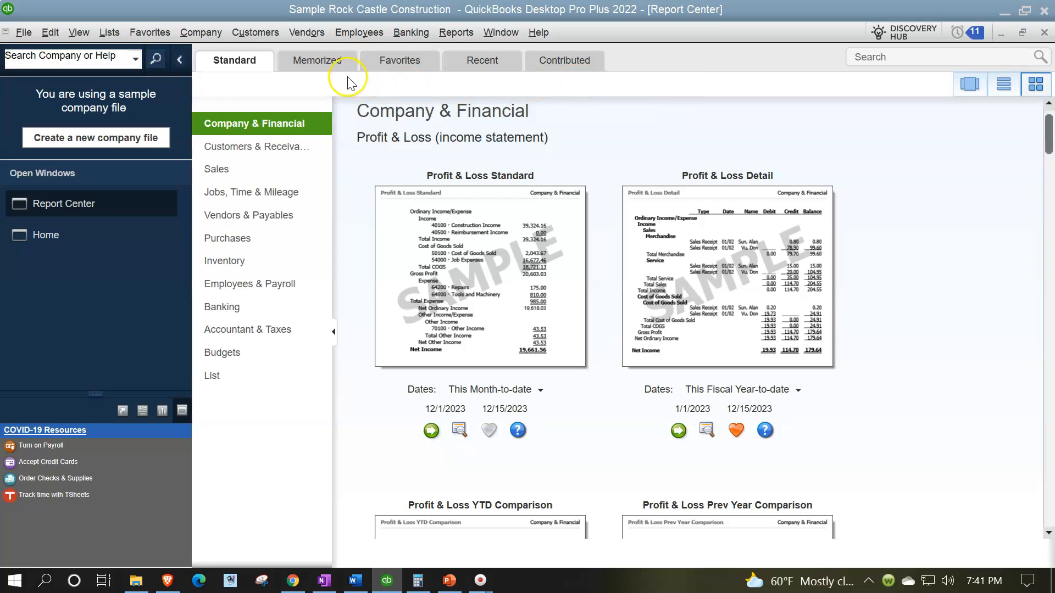
click(320, 62)
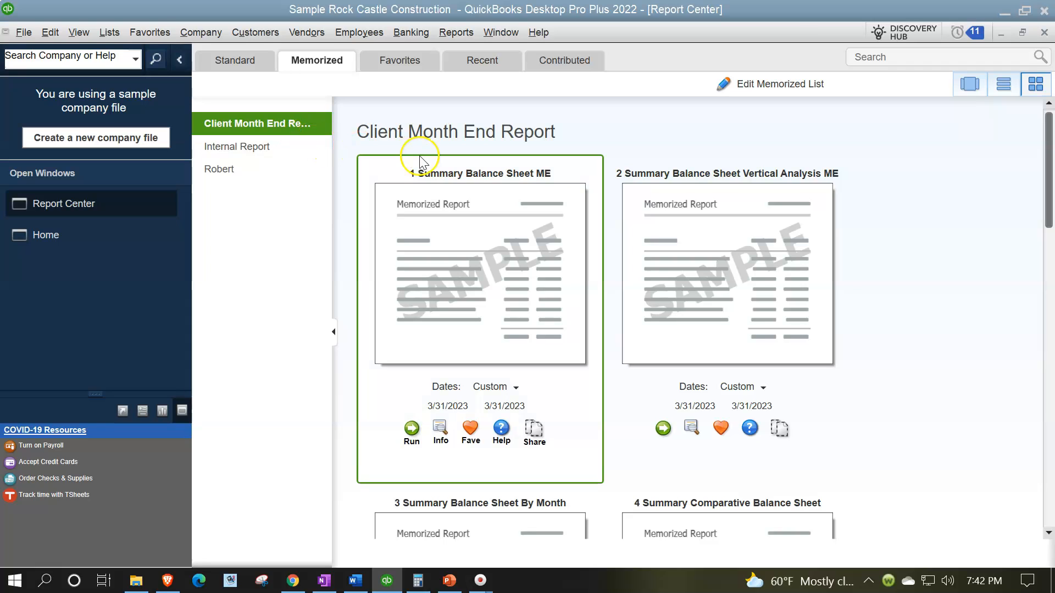
click(750, 94)
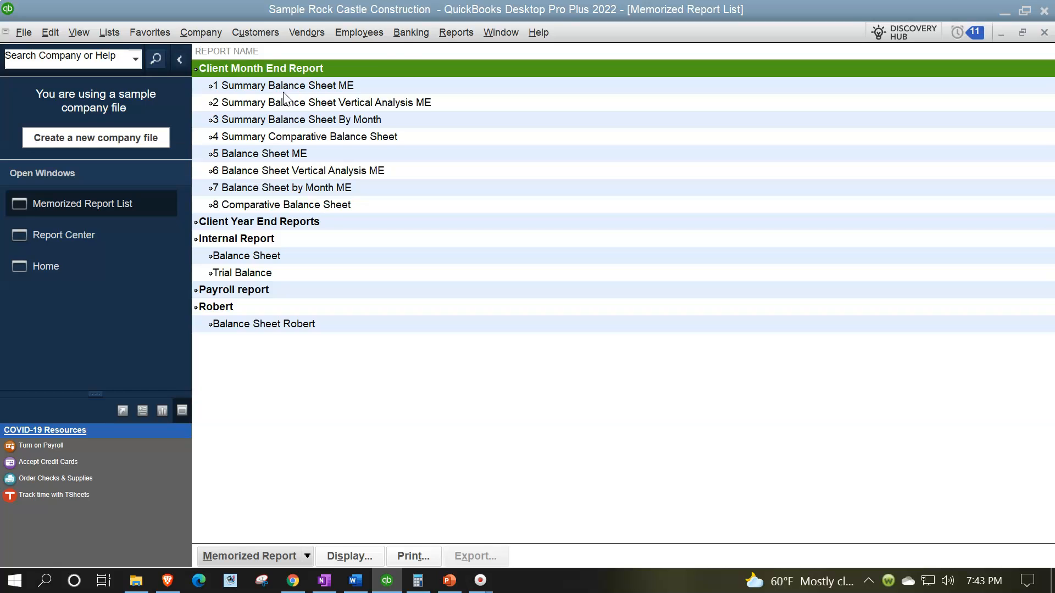
Open the Profit & Loss Standard report and set its date range from 01/01/2023 to 03/31/2023
click(450, 35)
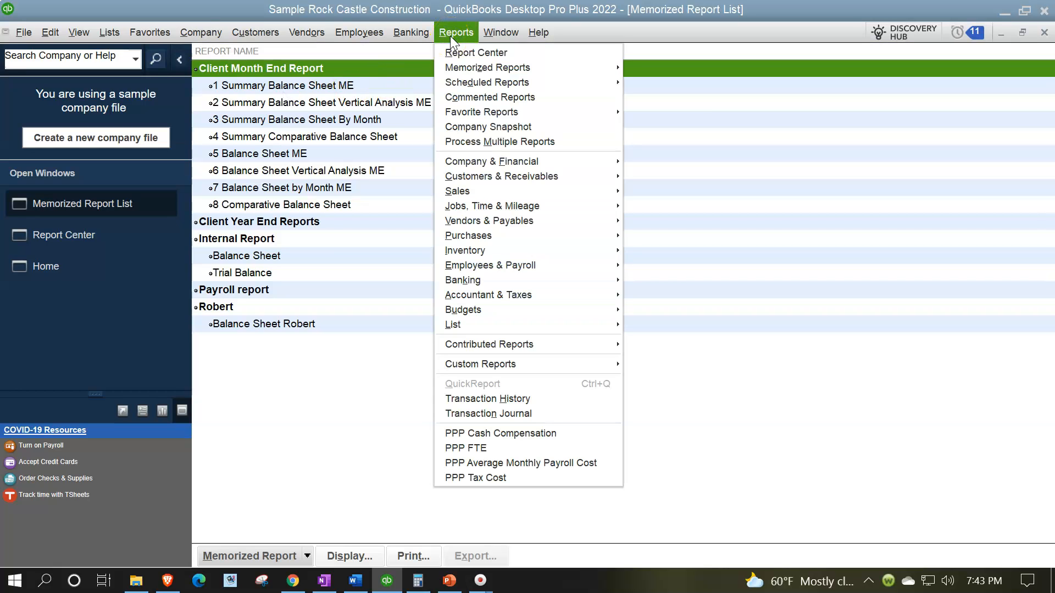
mouse_move(491, 163)
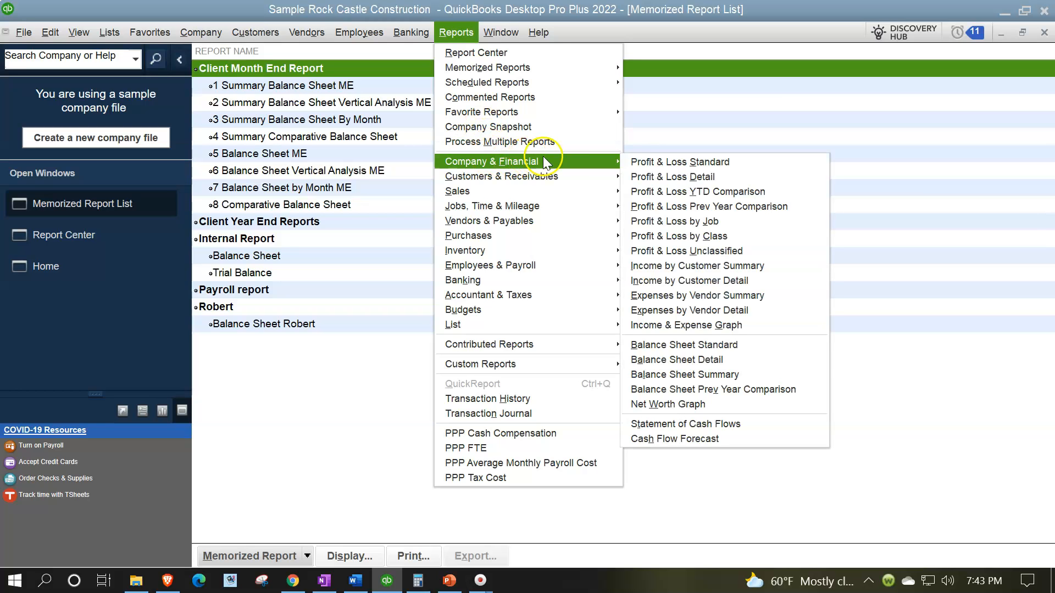
click(663, 163)
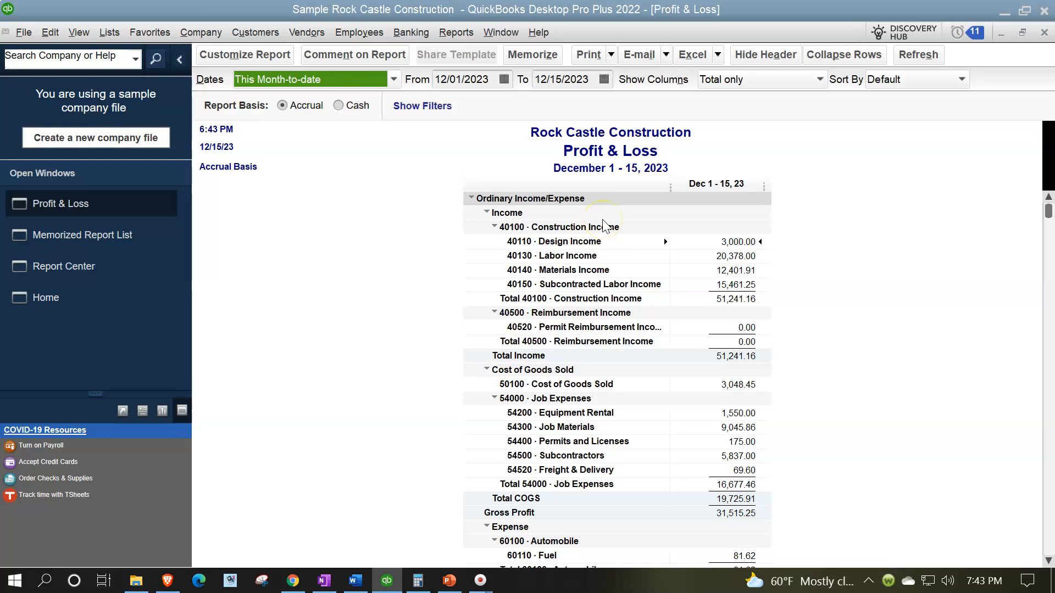
key(Tab)
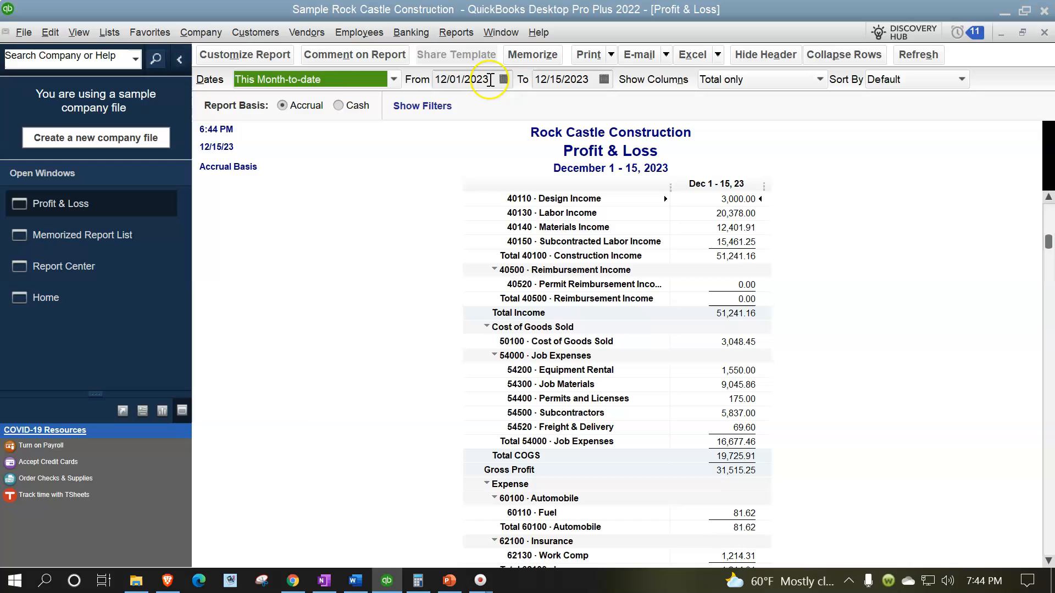
drag(490, 79, 424, 77)
text(0)
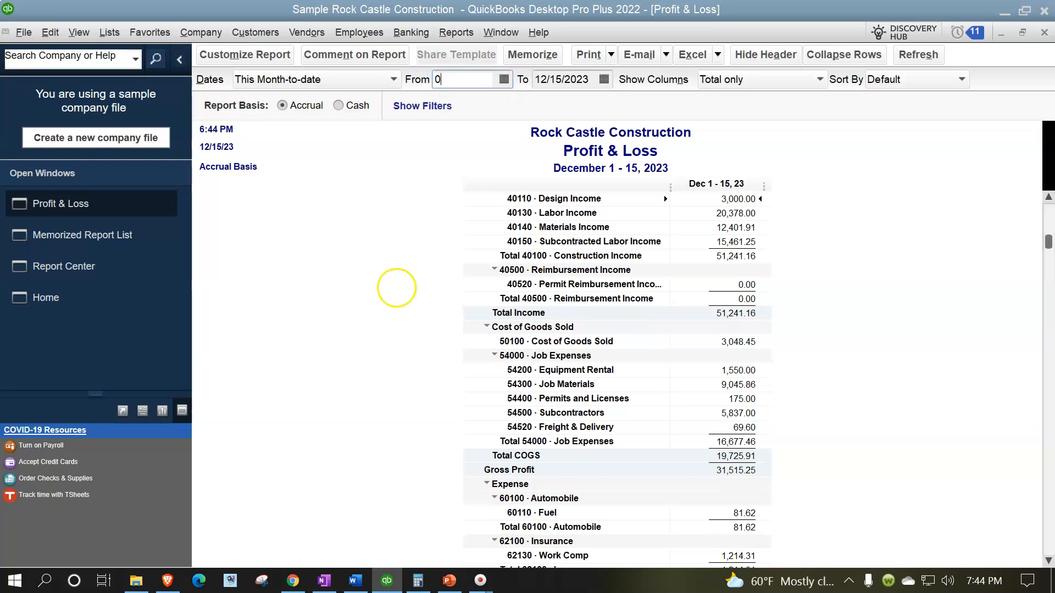
text(10123)
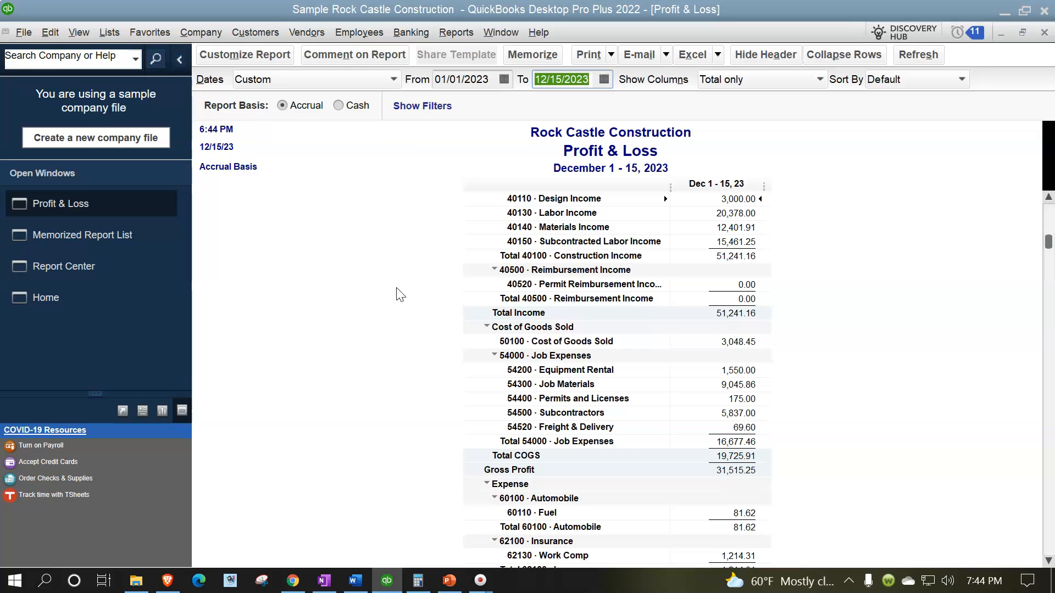
text(033123)
key(Tab)
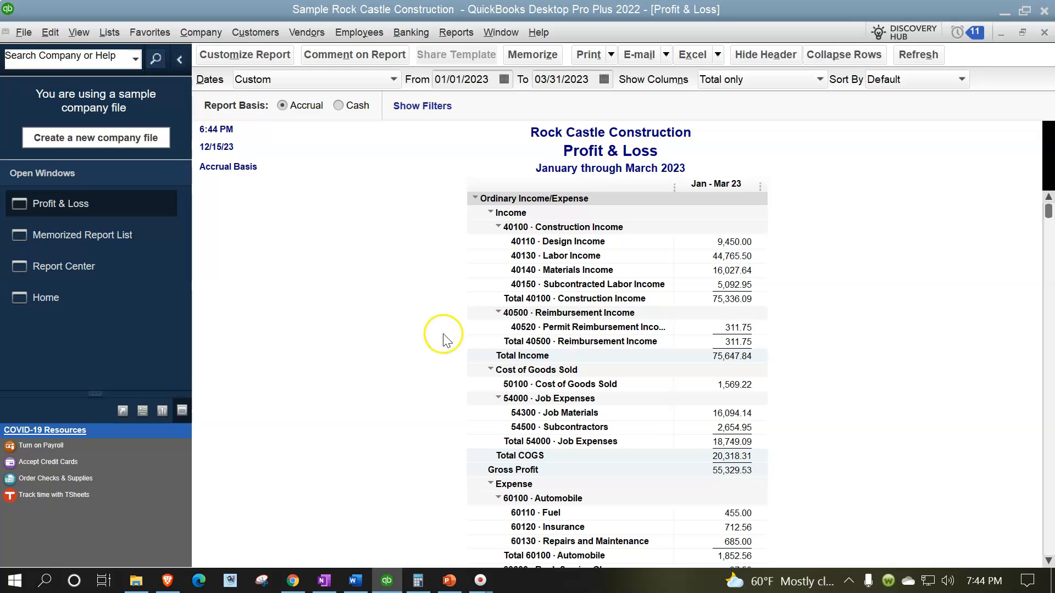
Collapse the rows of the Profit & Loss report and add a % of Income subcolumn
click(820, 56)
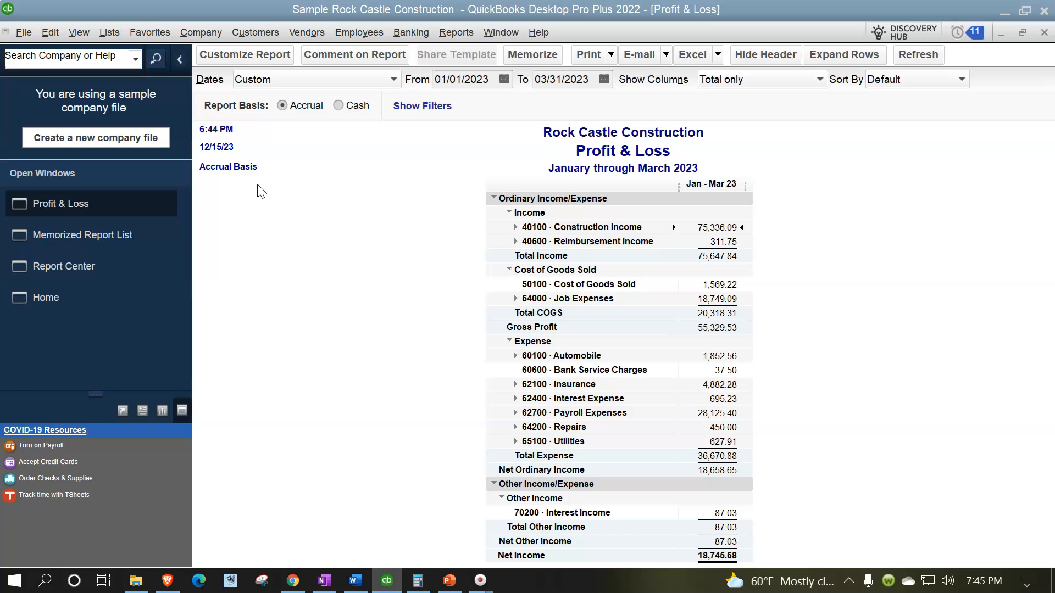
click(247, 55)
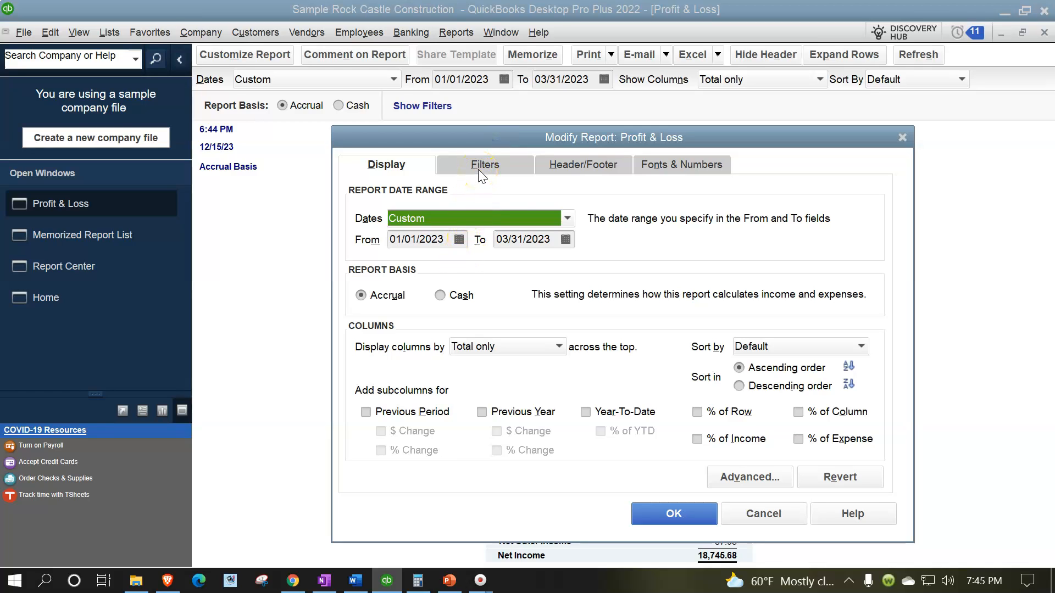
click(697, 439)
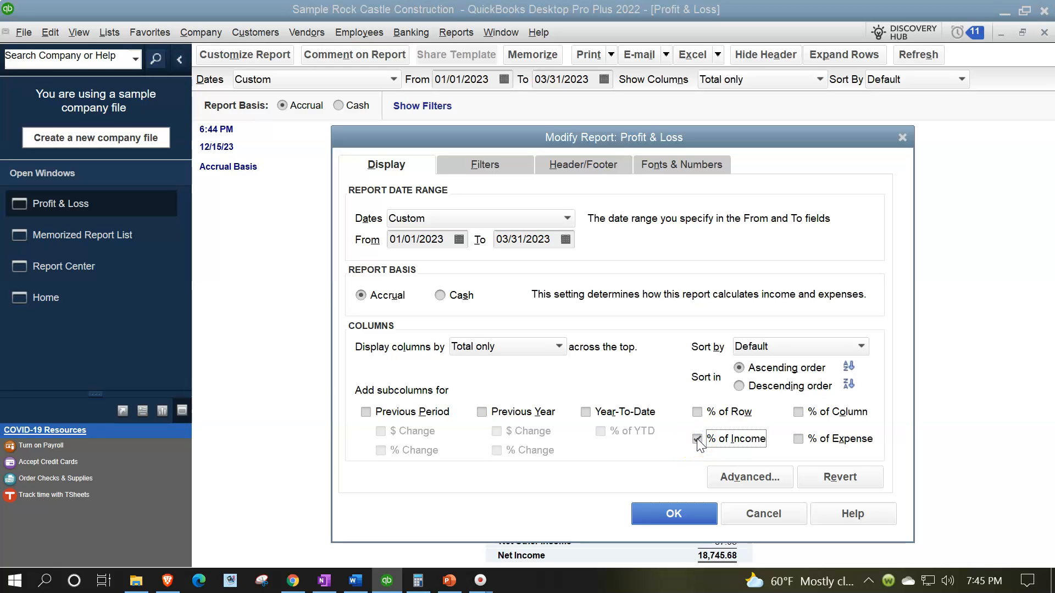
Change the report title in the header to "Income Statement Summary"
click(558, 175)
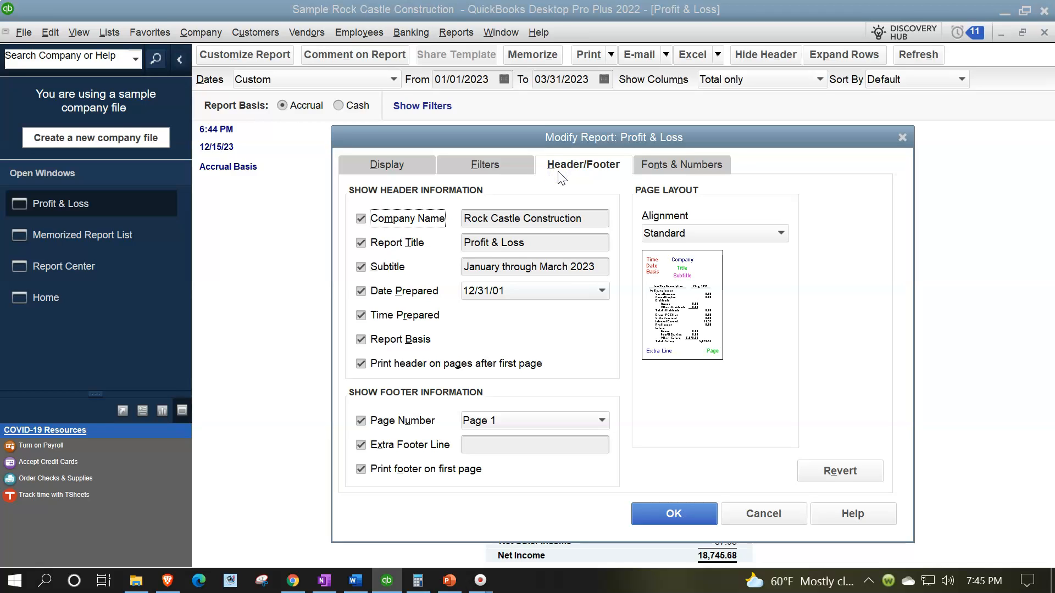
click(406, 247)
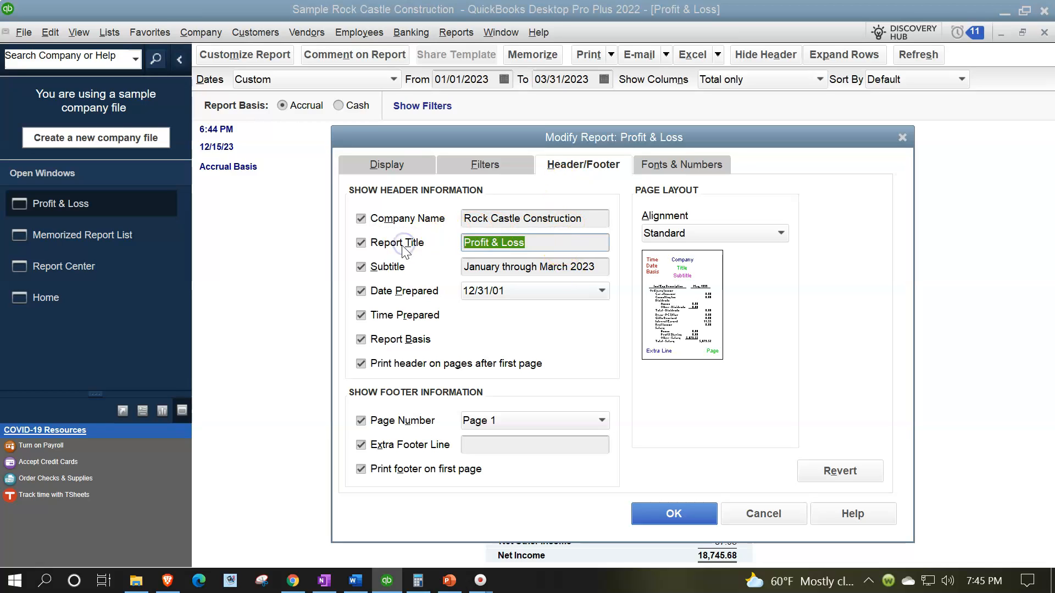
text(Income Statement Summary)
Remove the date prepared, time prepared and report basis from the report header
drag(570, 136, 592, 173)
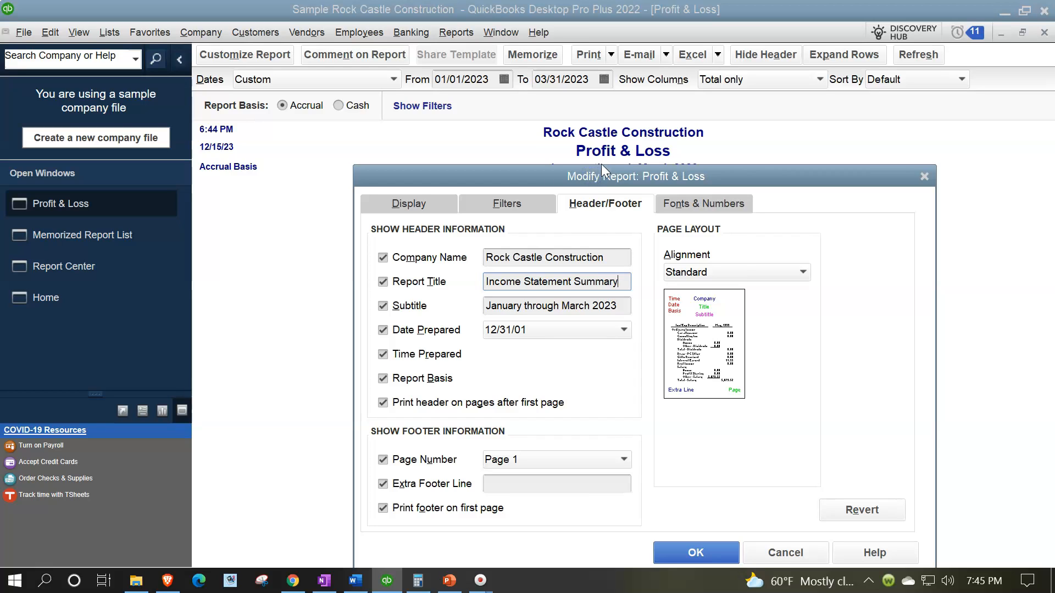
click(383, 330)
click(383, 355)
click(383, 379)
Enter the preparer's first name as the extra footer line of the report
drag(533, 181, 522, 80)
click(535, 382)
text(Robert)
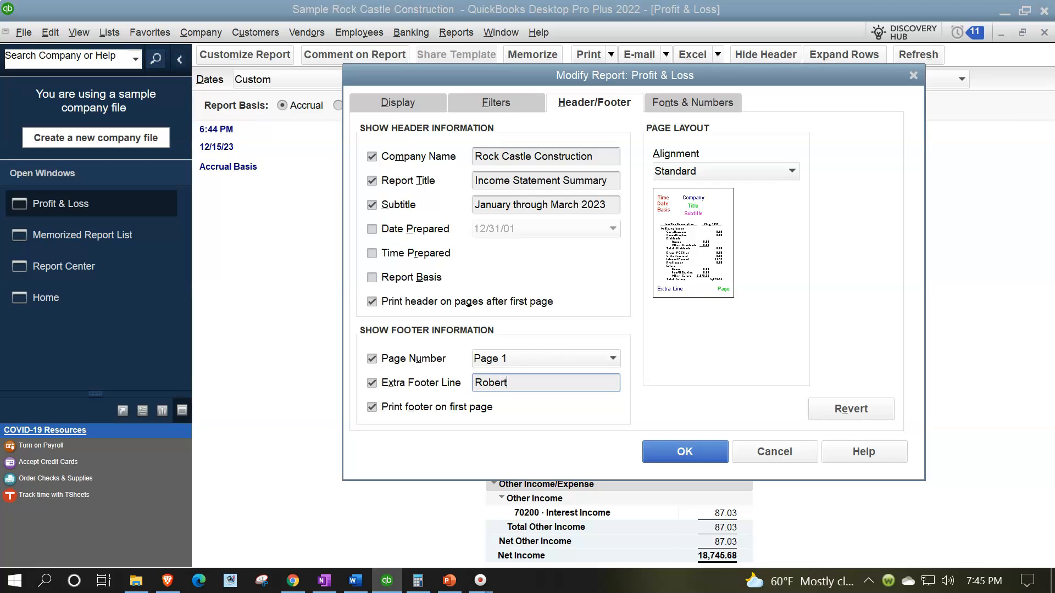
key(Tab)
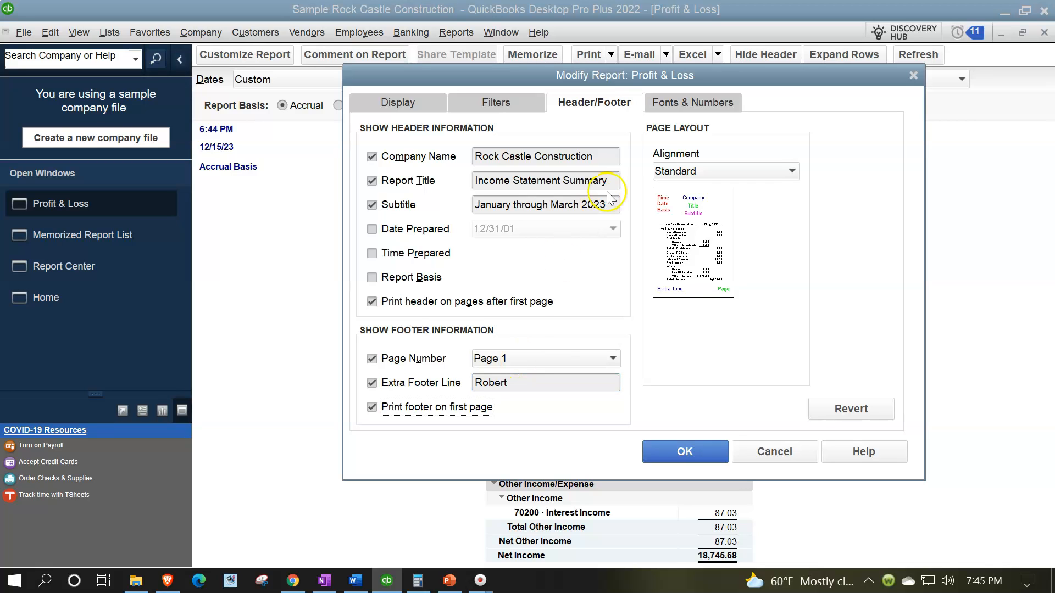
Show negative numbers in parentheses and in bright red, and display all numbers without cents
click(668, 103)
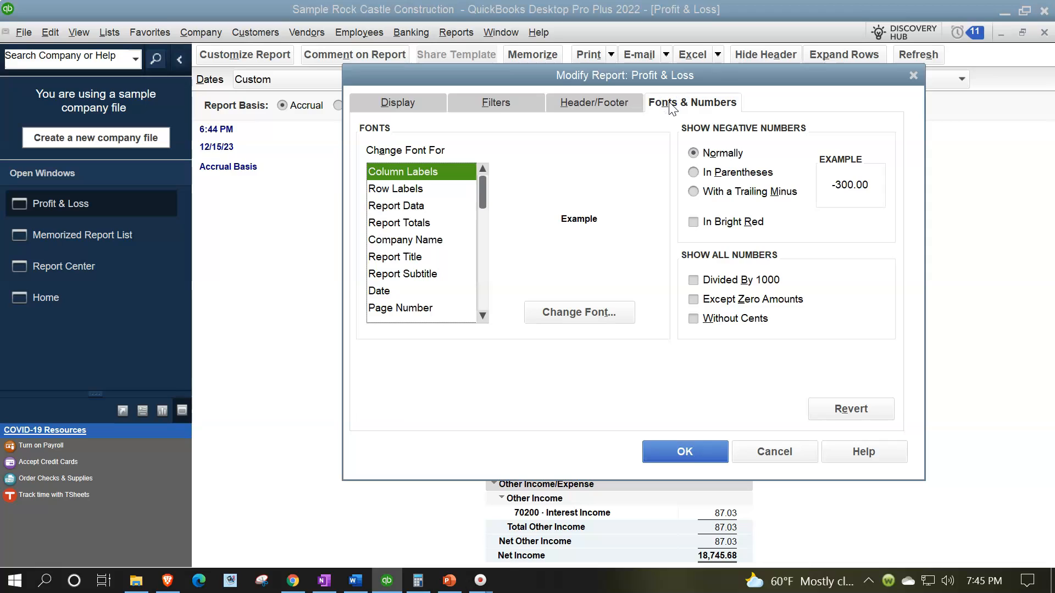
click(694, 173)
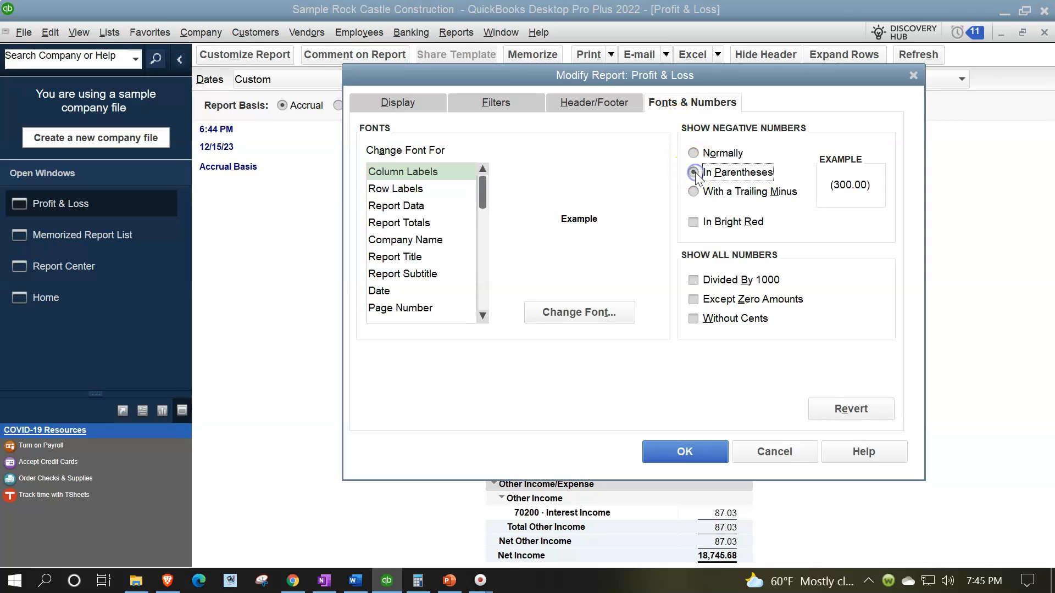
click(693, 222)
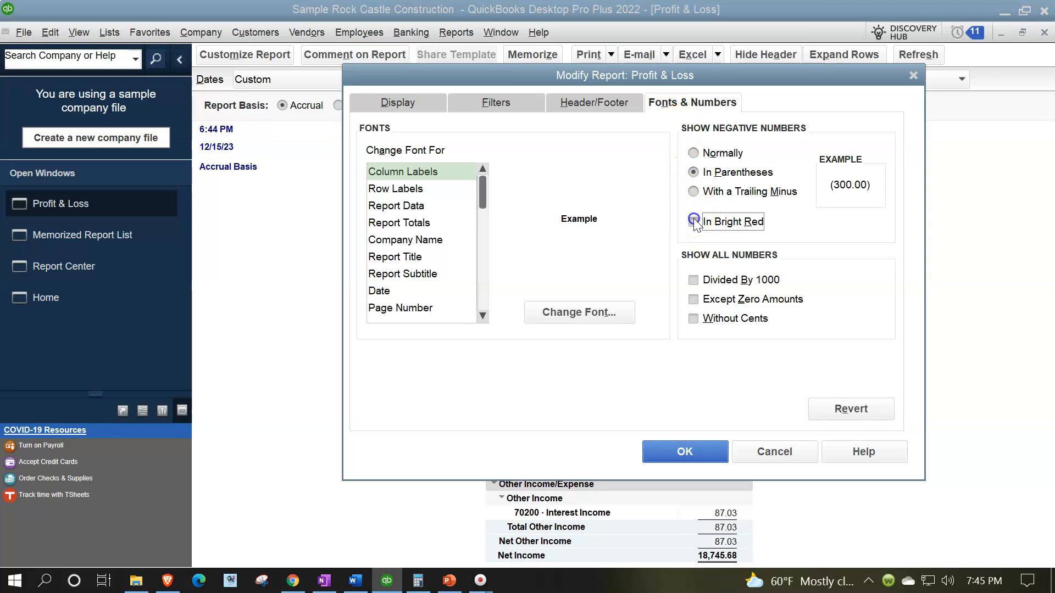
click(693, 319)
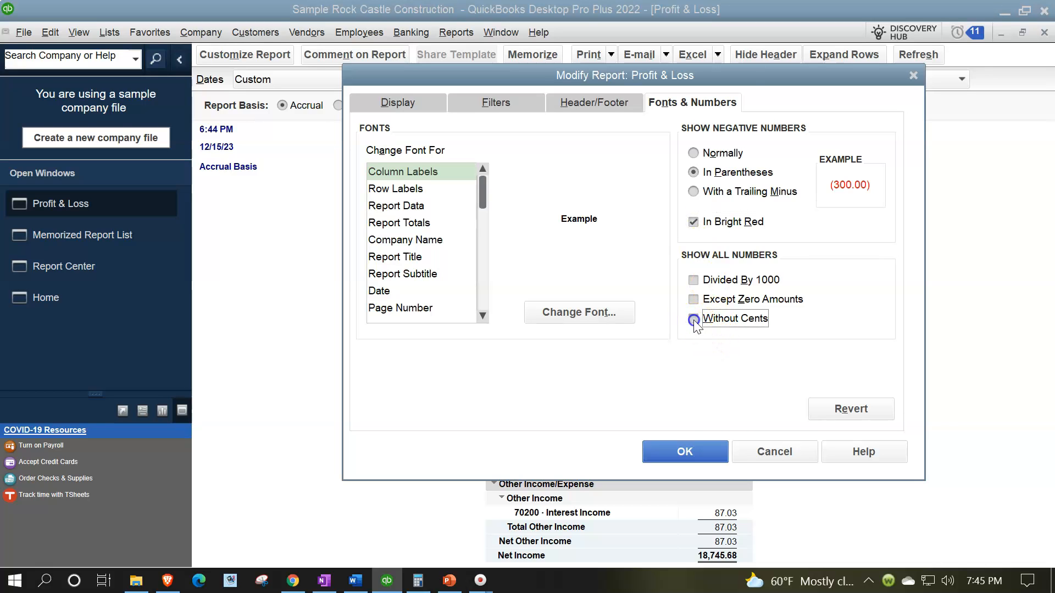
Set the column labels font size to 14 and apply the report modifications
drag(736, 80, 510, 118)
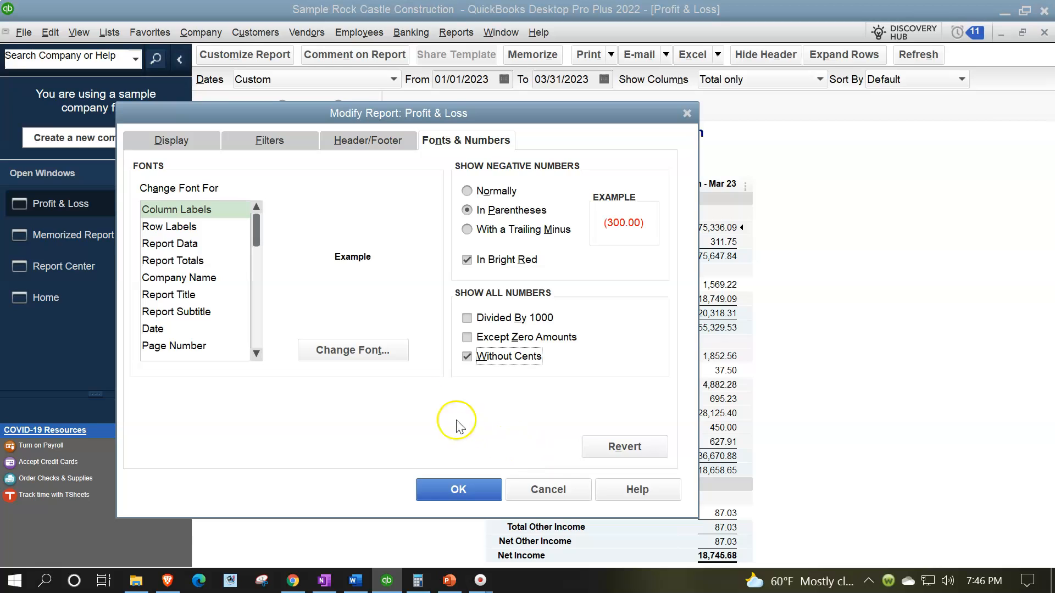
click(355, 351)
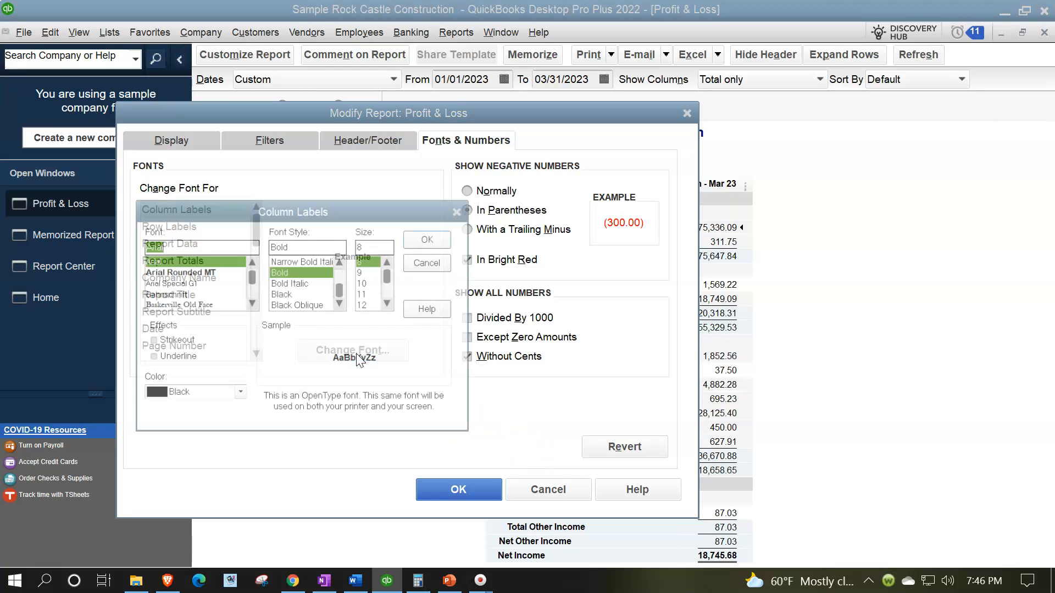
click(387, 303)
click(388, 303)
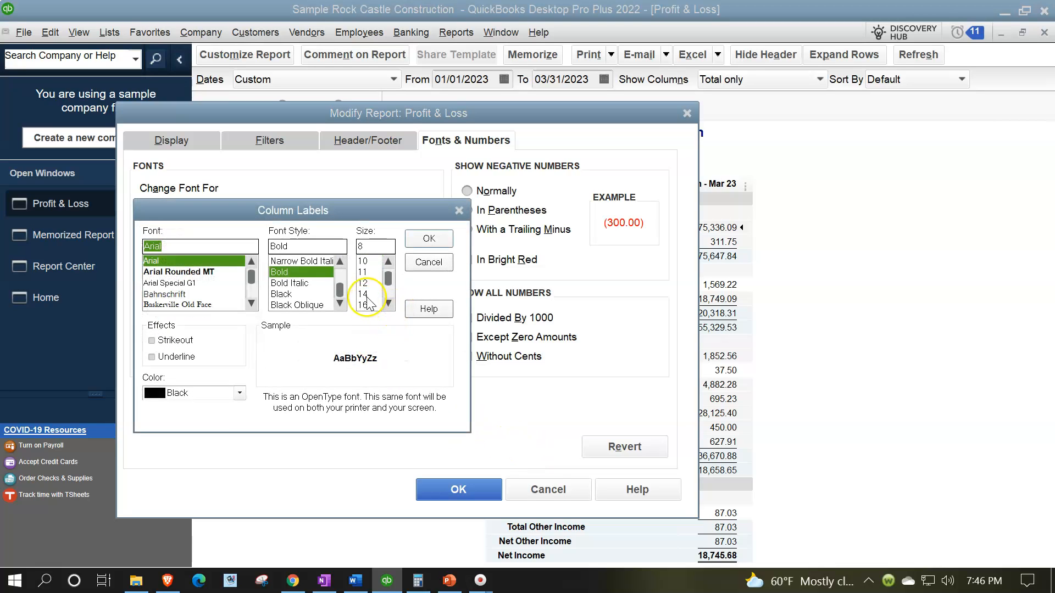
click(364, 294)
click(424, 240)
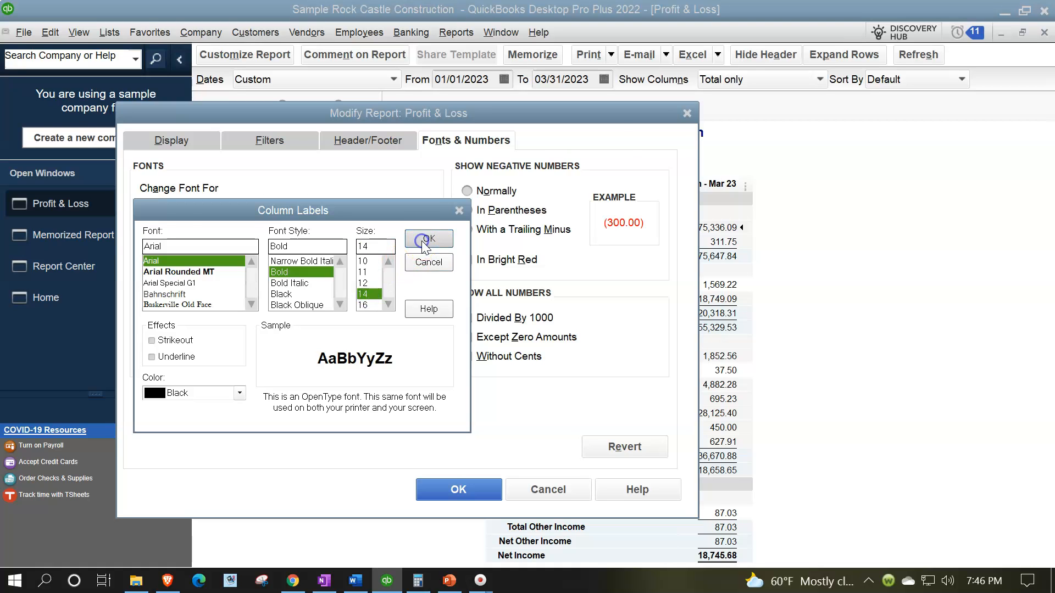
click(490, 189)
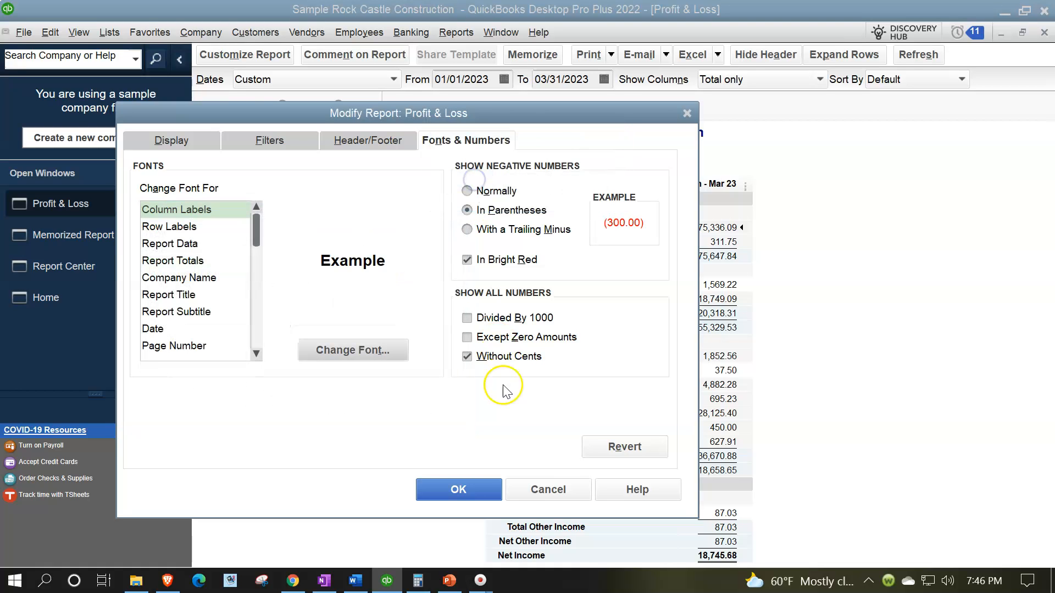
click(466, 489)
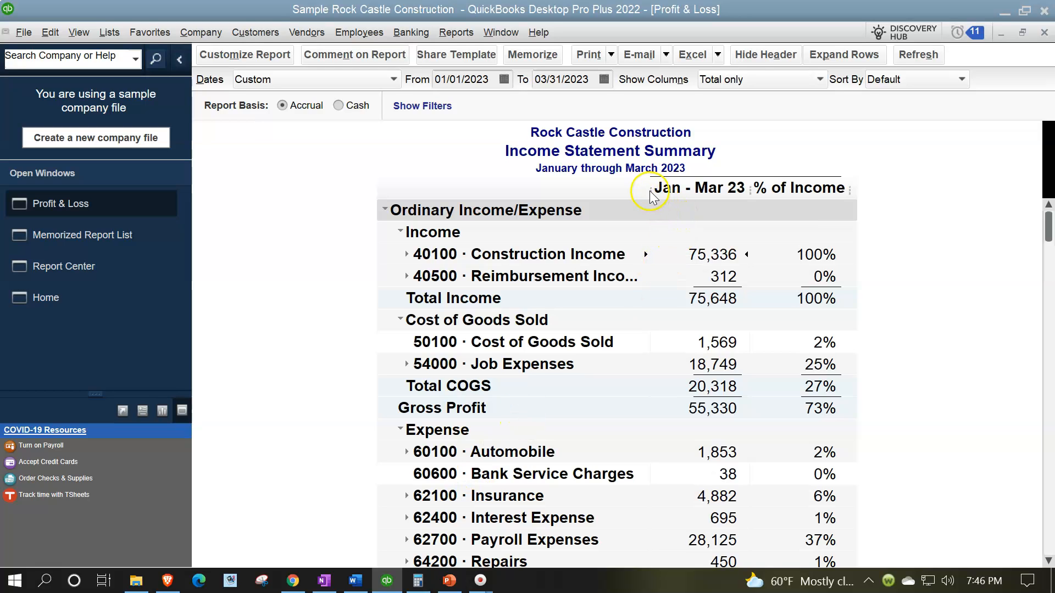
Widen the account name column so the full account names fit, and look over the whole report
drag(650, 193, 684, 187)
scroll(685, 306, down, 3)
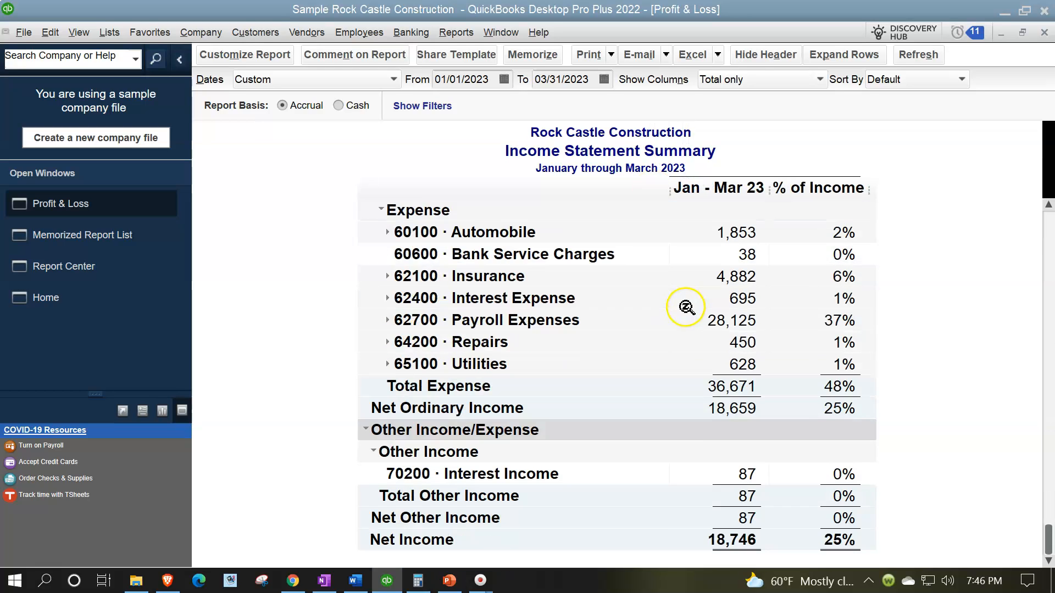
scroll(687, 309, up, 3)
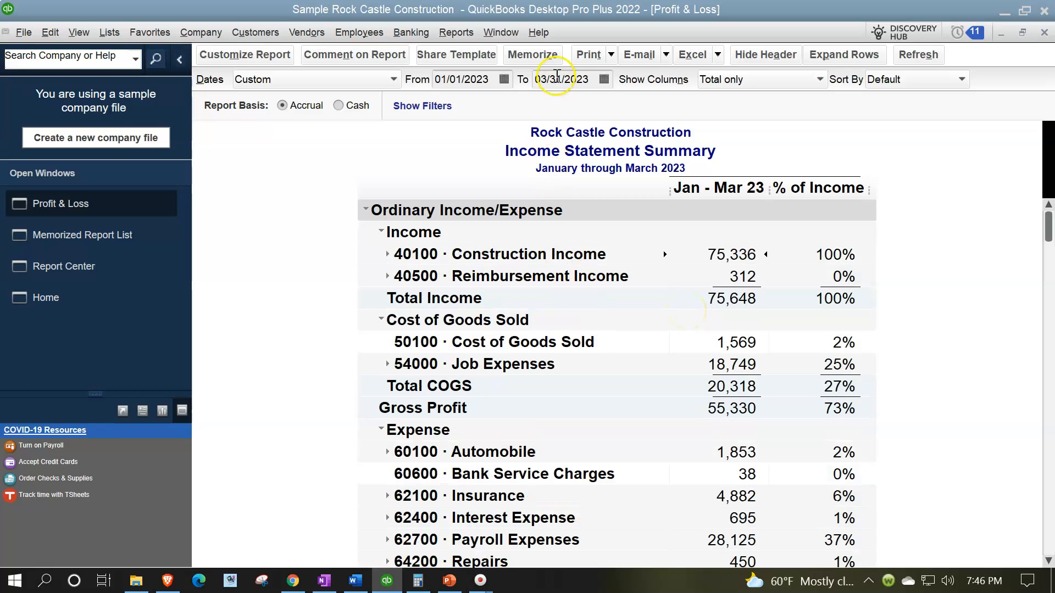
Memorize the report as 9 Income Statement Summary in the Client Month End Report group
click(532, 55)
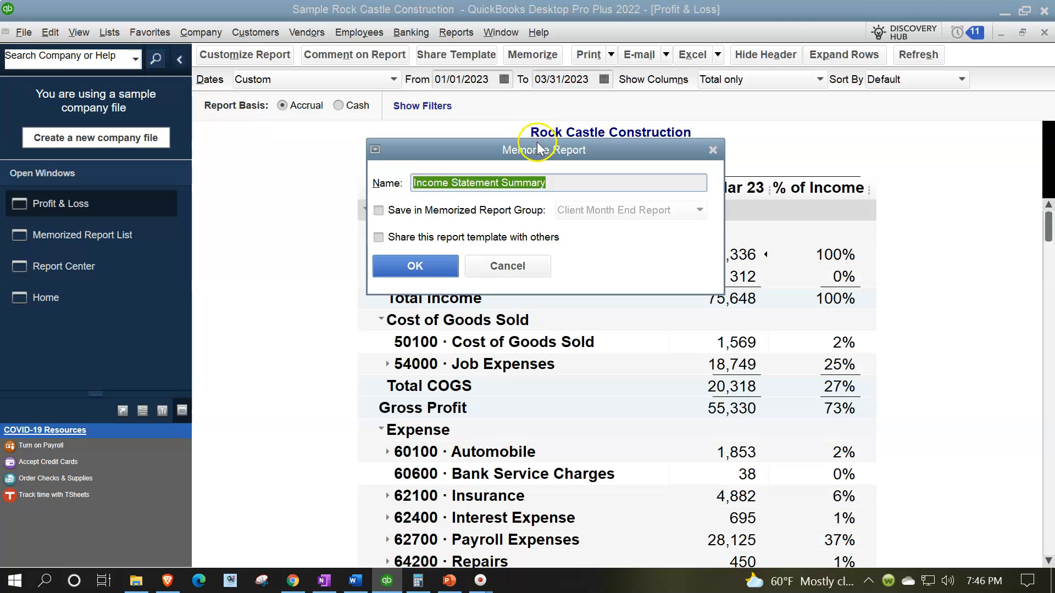
drag(539, 151, 555, 260)
click(395, 319)
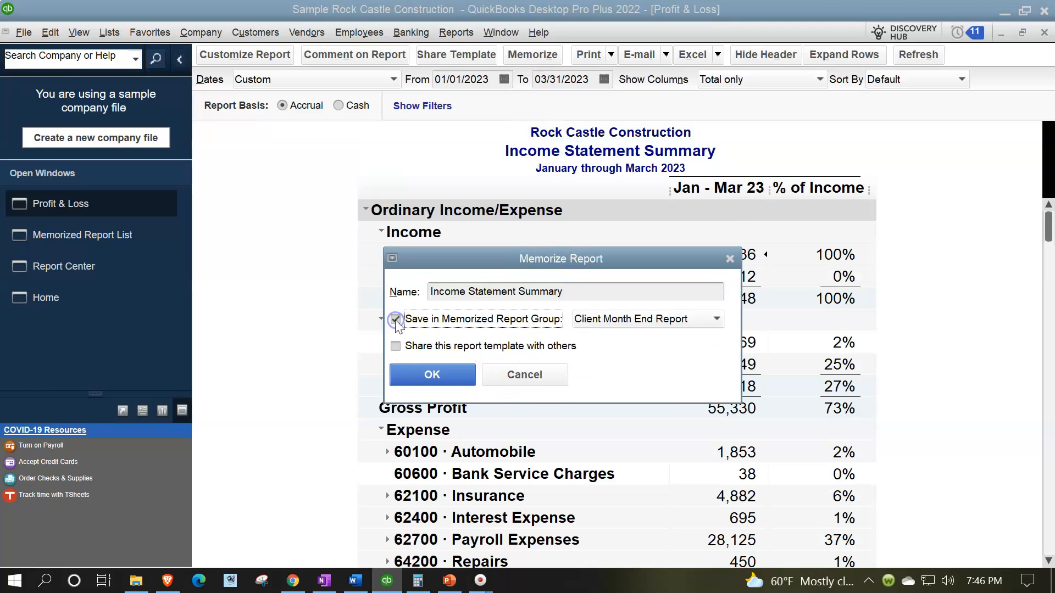
click(685, 320)
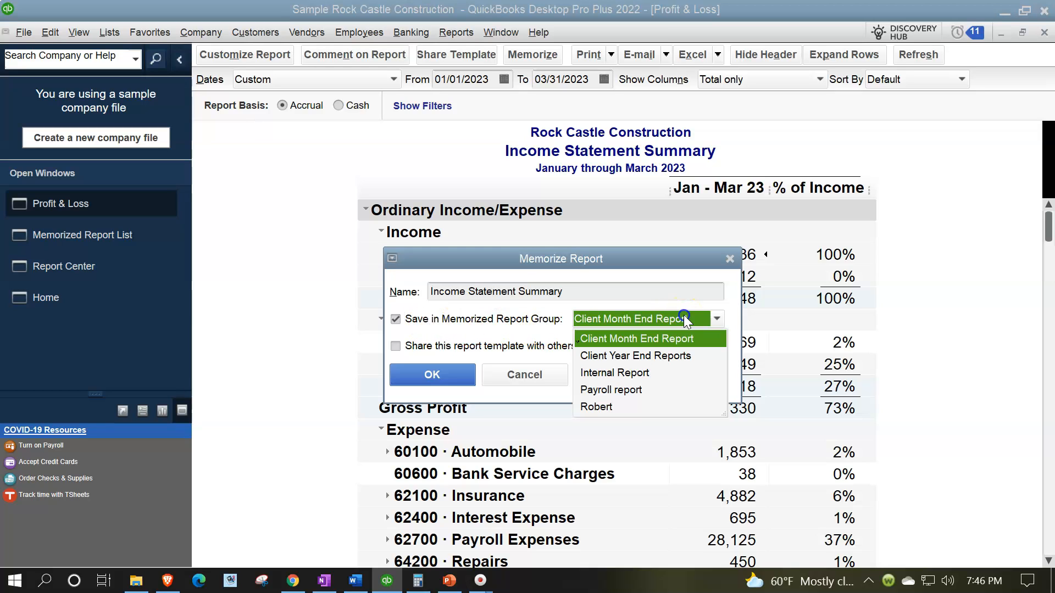
click(651, 339)
click(430, 292)
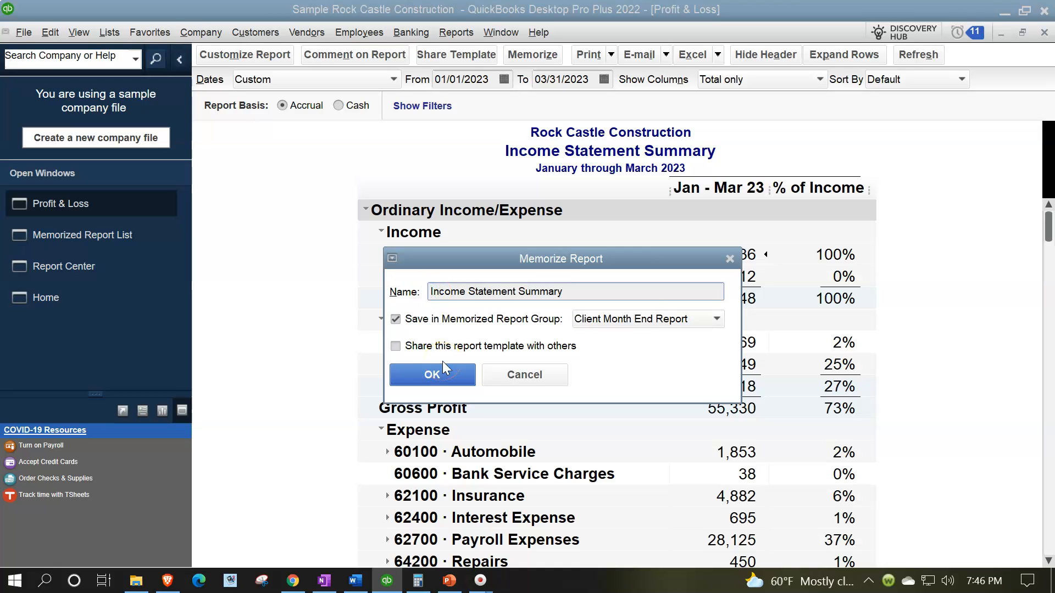
text(9)
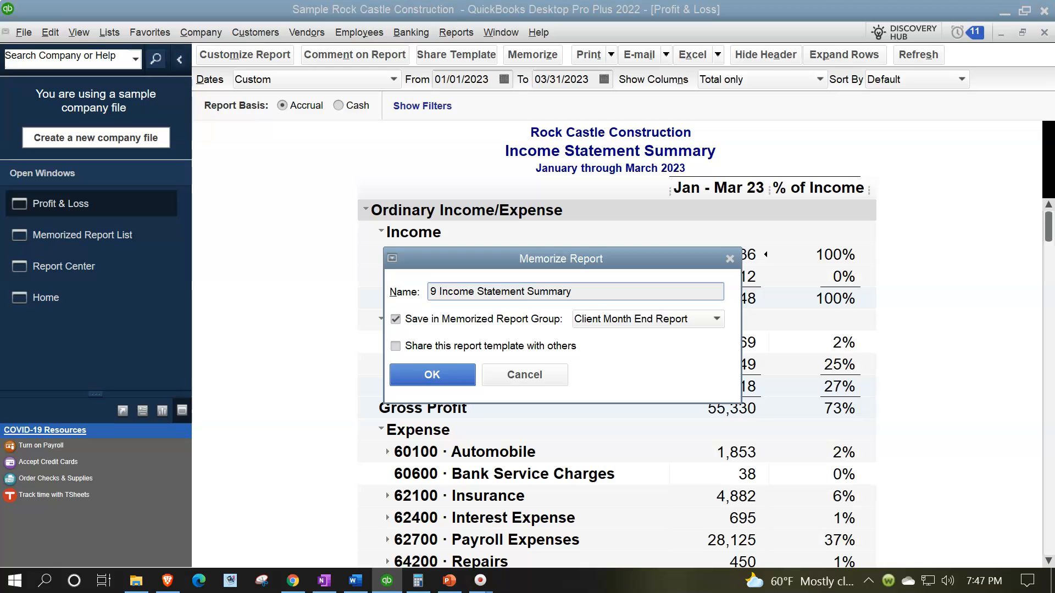
click(441, 374)
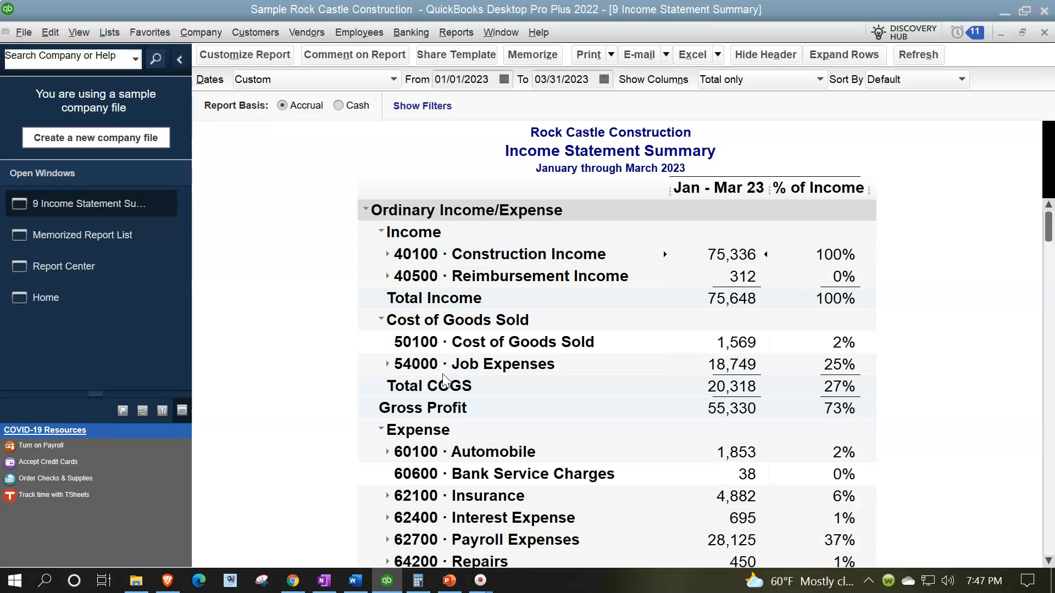
Check the Client Month End Report group in the memorized report list and return to the income statement
click(104, 242)
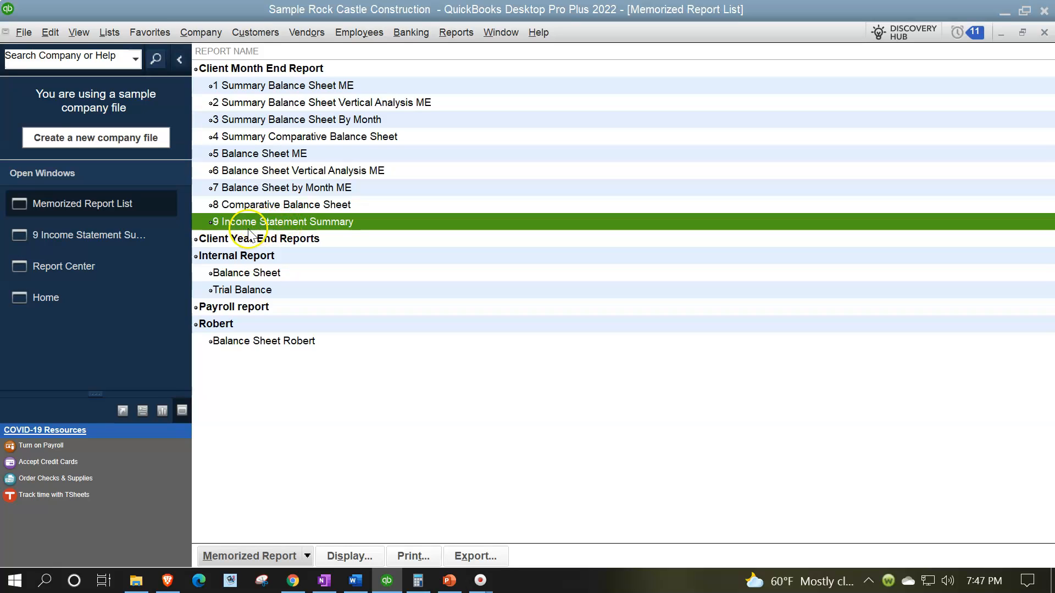
click(98, 243)
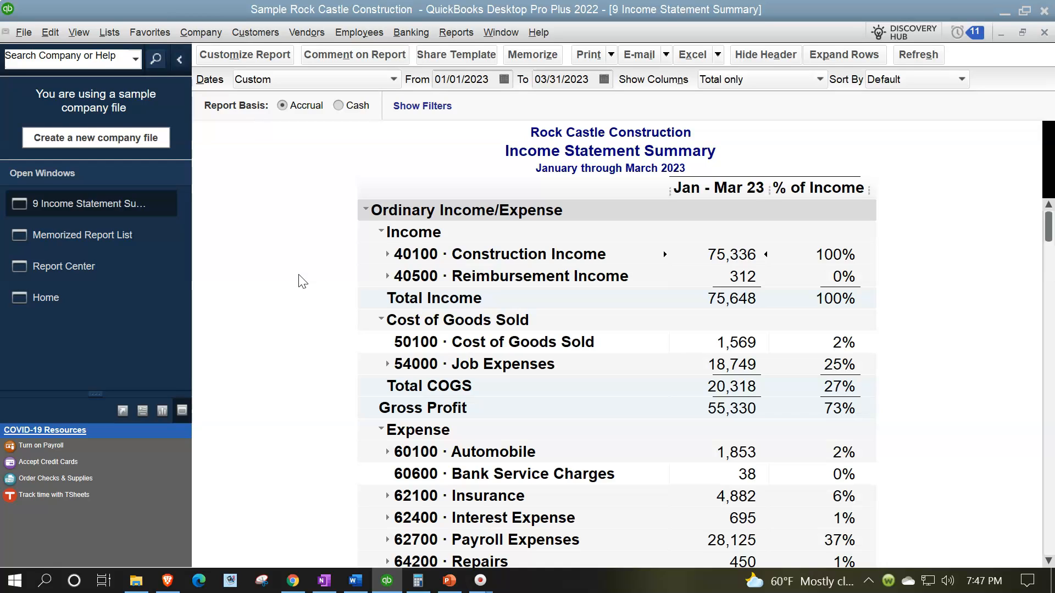
click(517, 61)
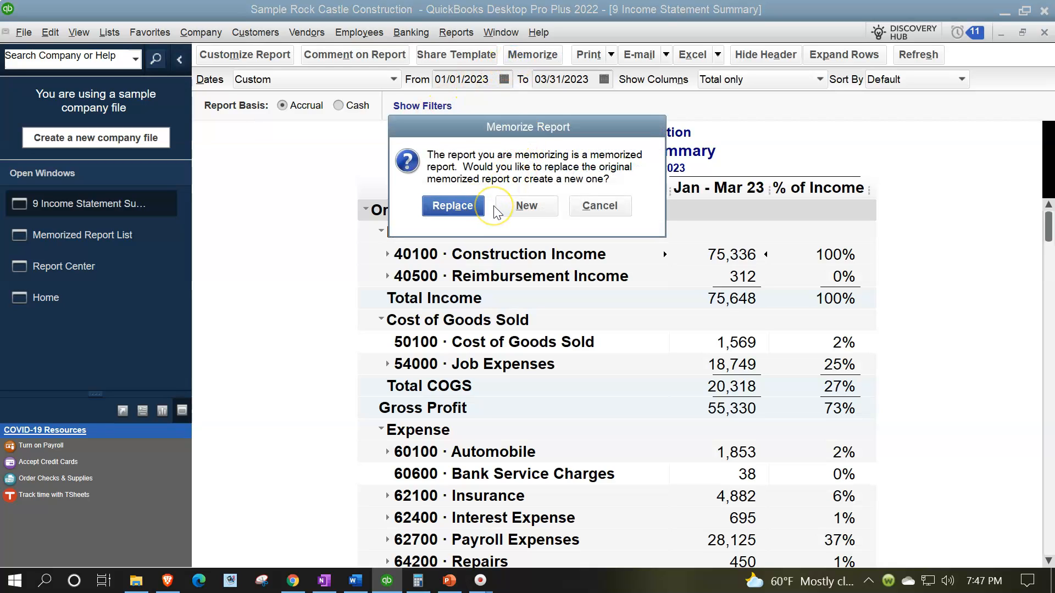
click(589, 210)
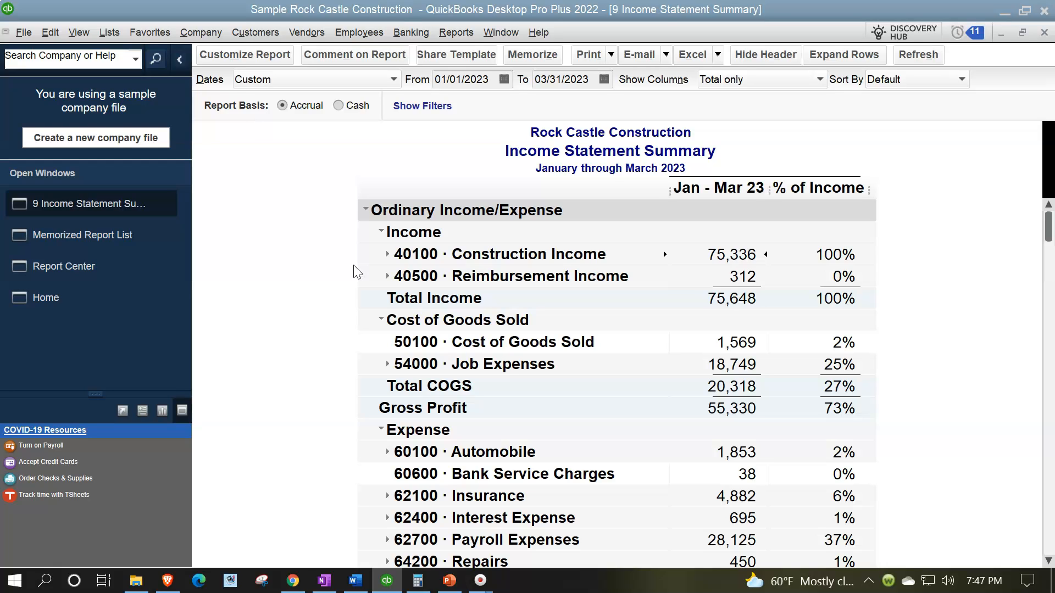
Remove the % of Income subcolumn and display the report columns by Month
click(272, 59)
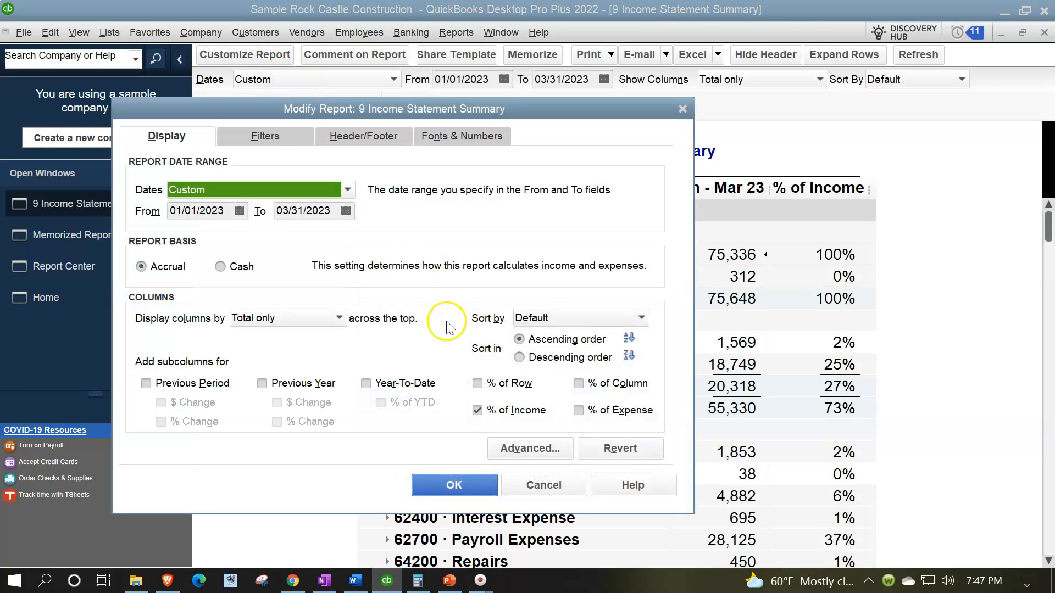
click(478, 411)
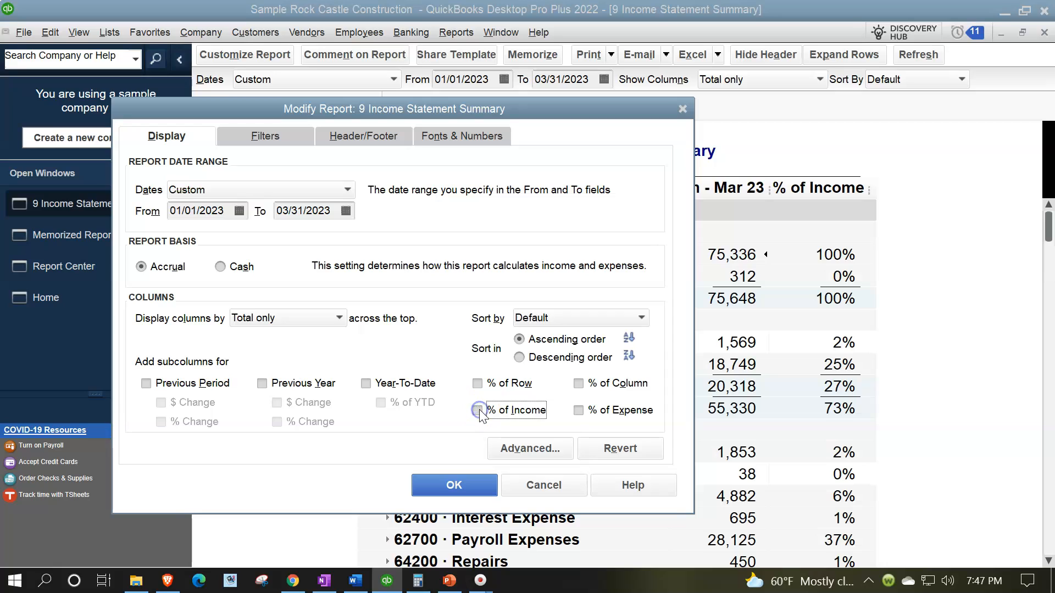
click(338, 318)
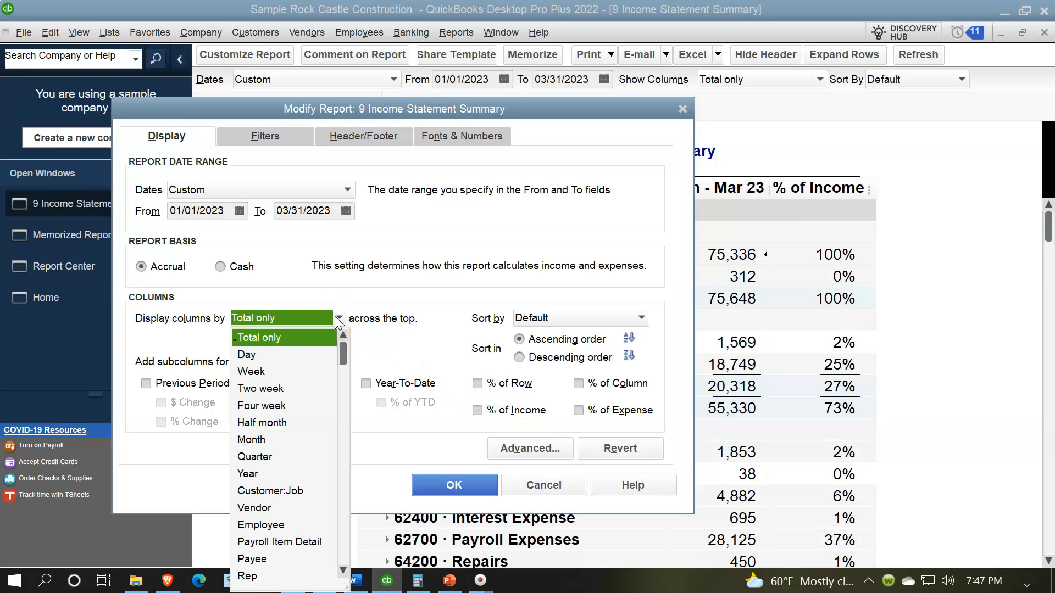
click(267, 439)
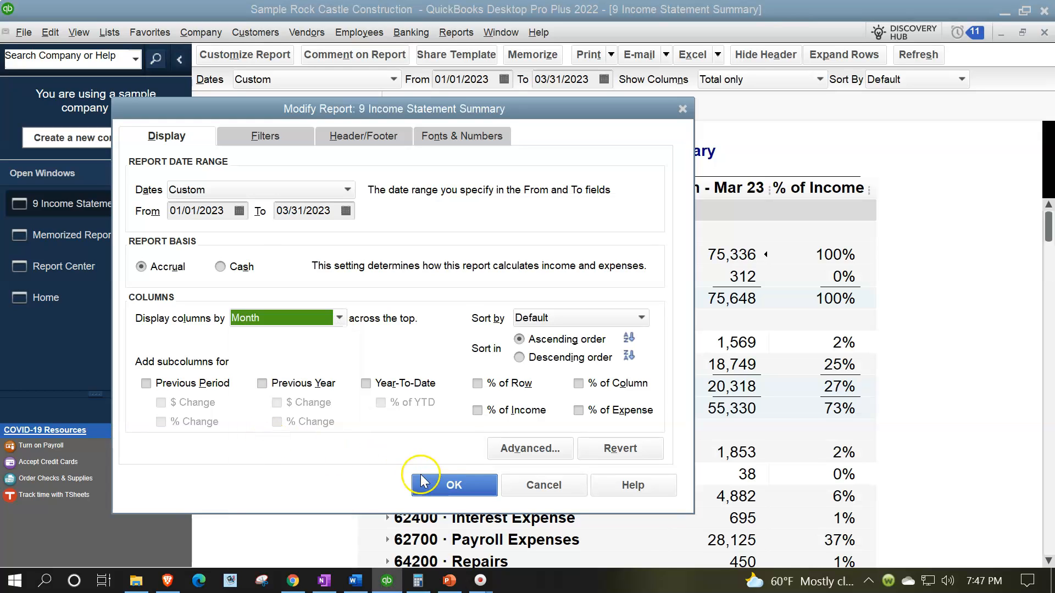
click(440, 483)
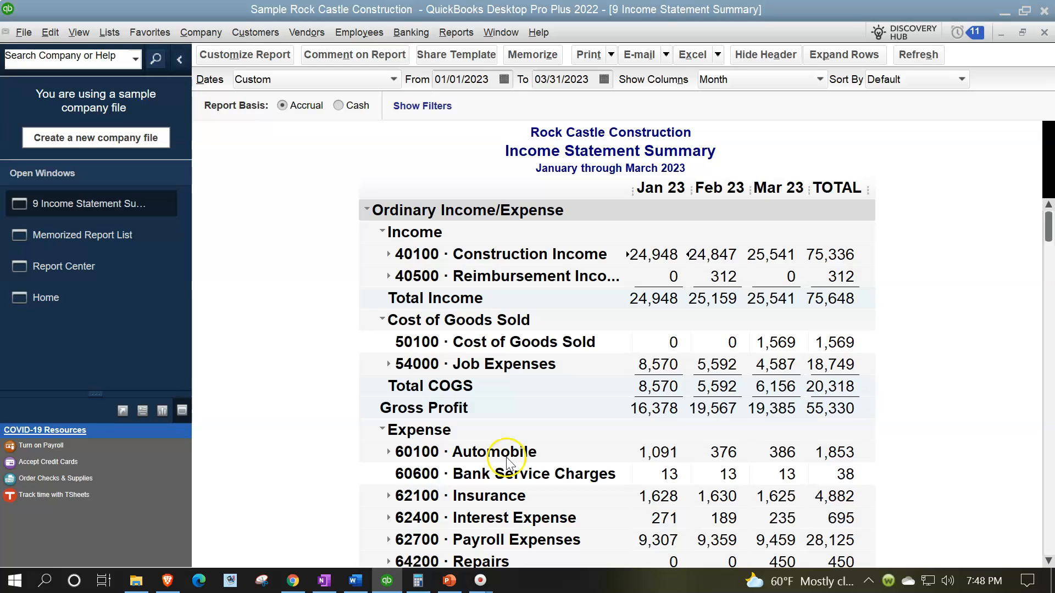
Widen all the month and total columns evenly and look over the monthly figures
drag(691, 189, 714, 188)
click(501, 182)
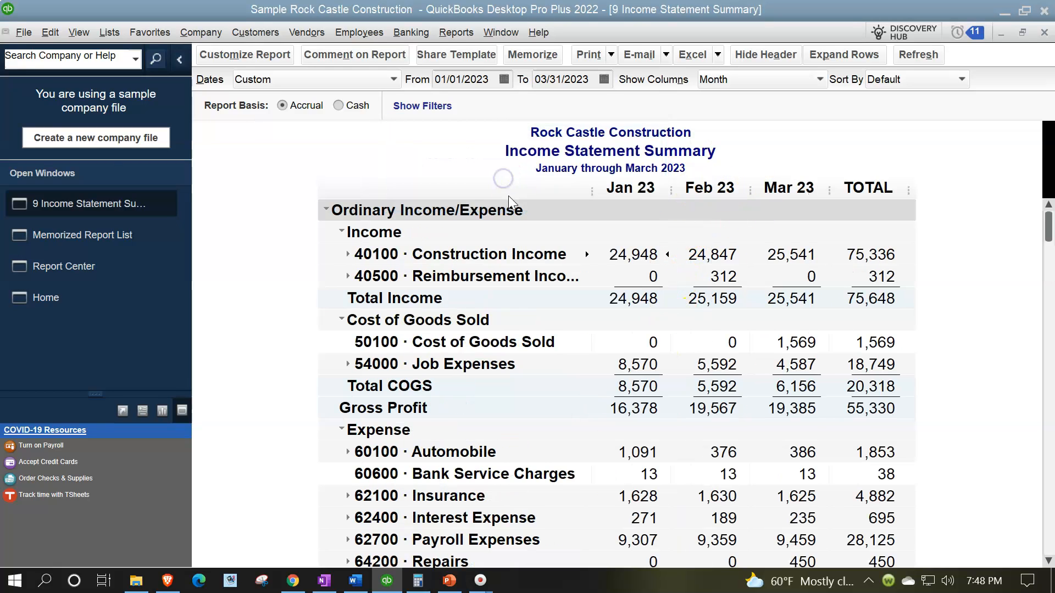
drag(750, 189, 779, 189)
click(500, 183)
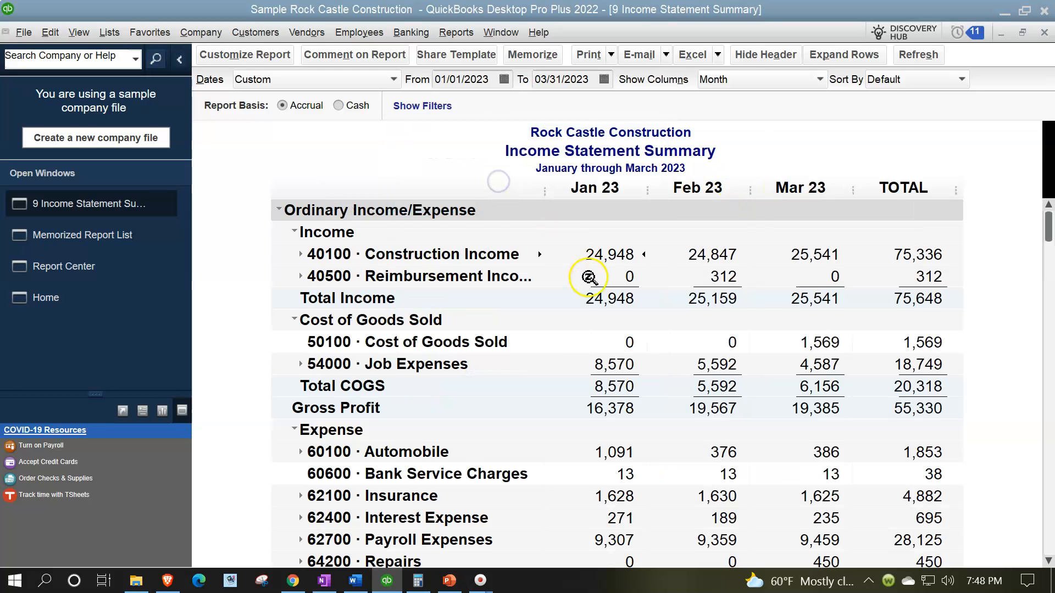
scroll(598, 299, down, 4)
scroll(599, 300, up, 4)
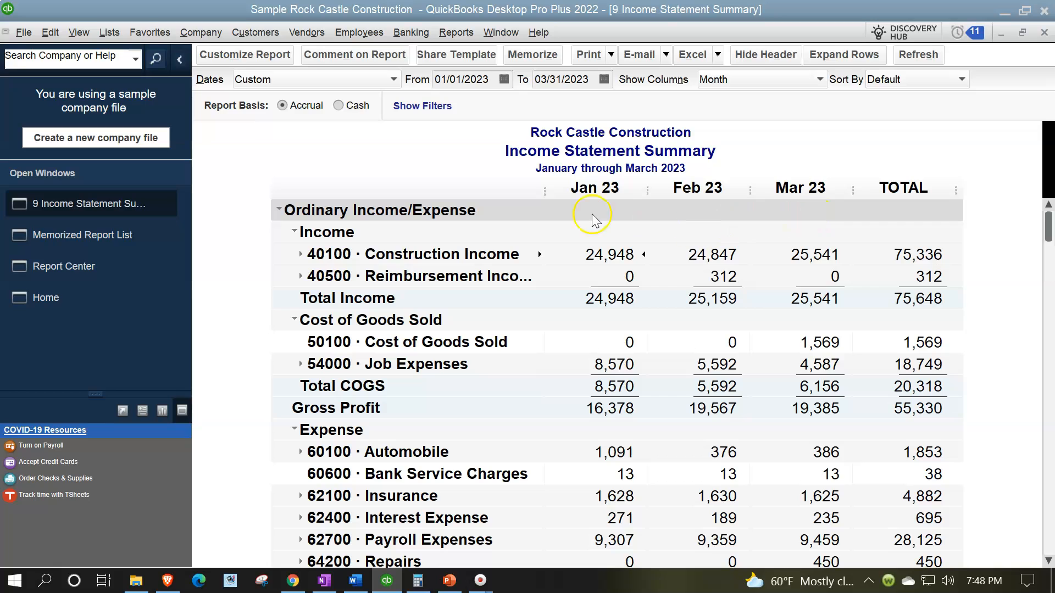
Change the report title in the header to Income Statement By Month
click(232, 55)
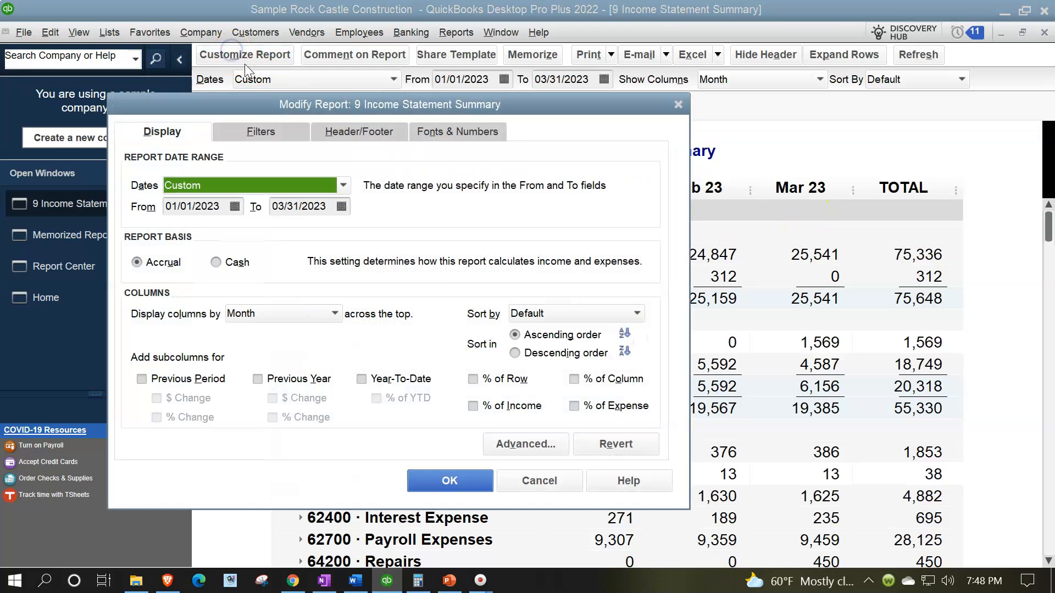
click(340, 134)
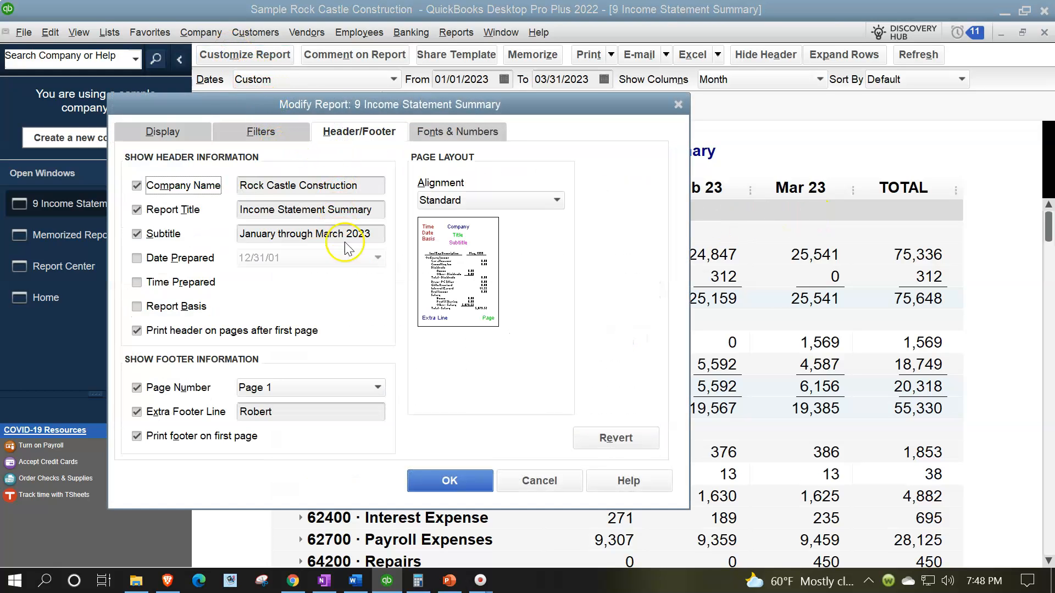
click(383, 209)
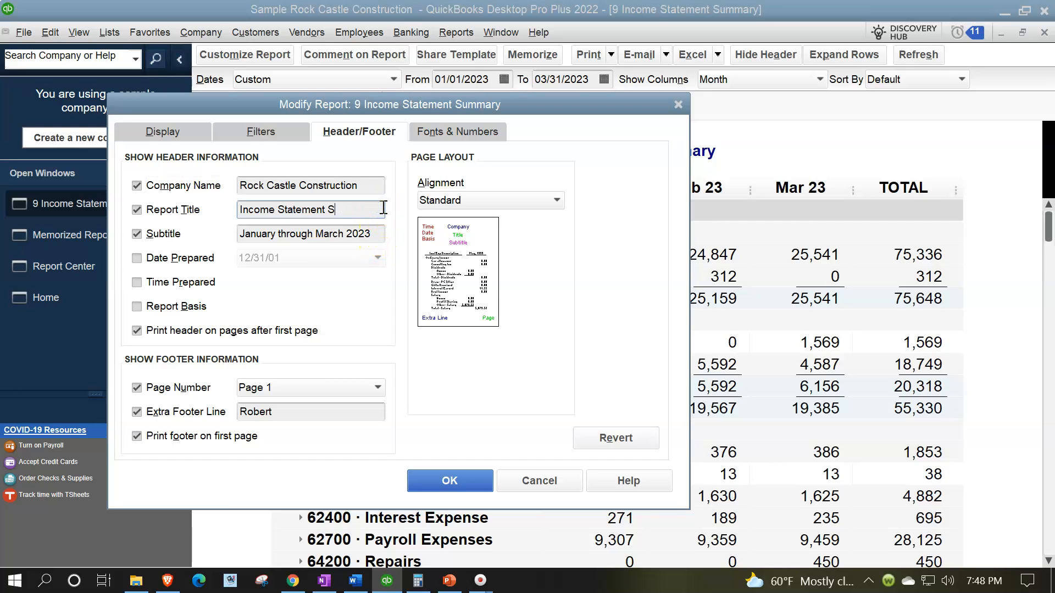
text(Monh)
click(336, 296)
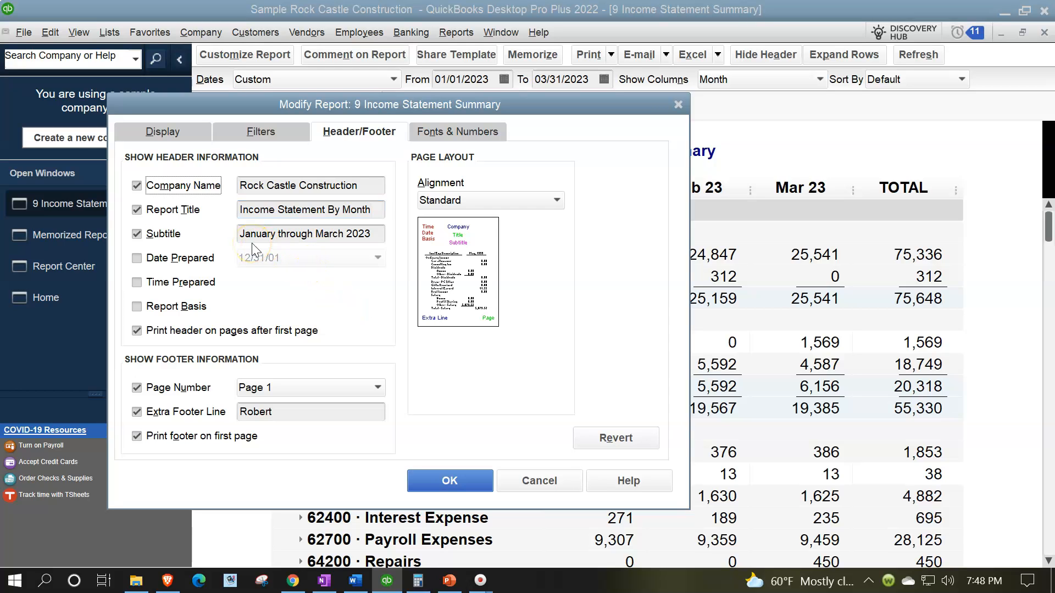
Remove the date range subtitle from the report header and apply the header changes
drag(572, 114, 778, 220)
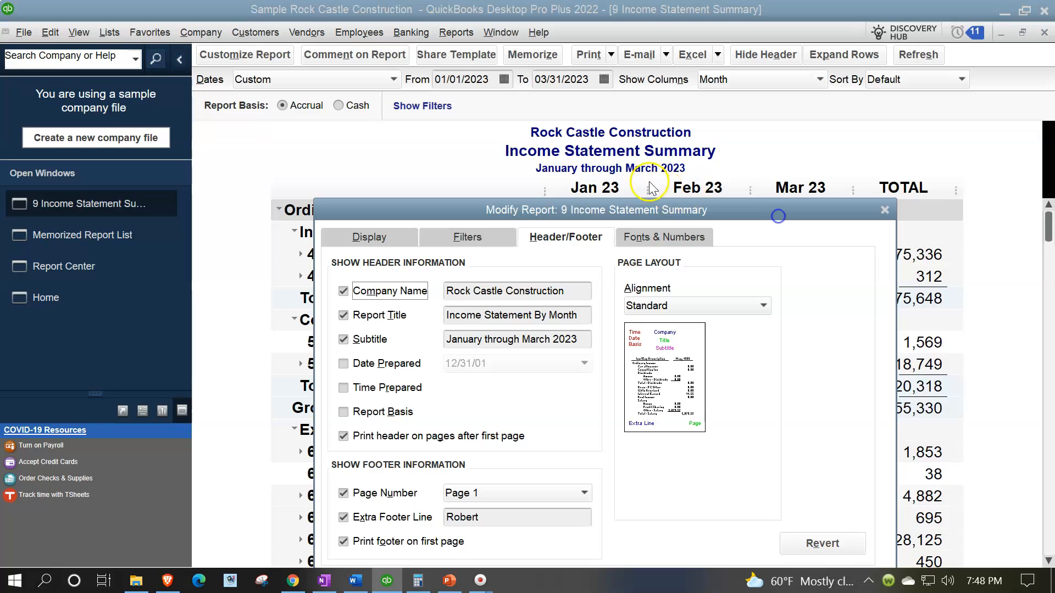
drag(645, 211, 637, 156)
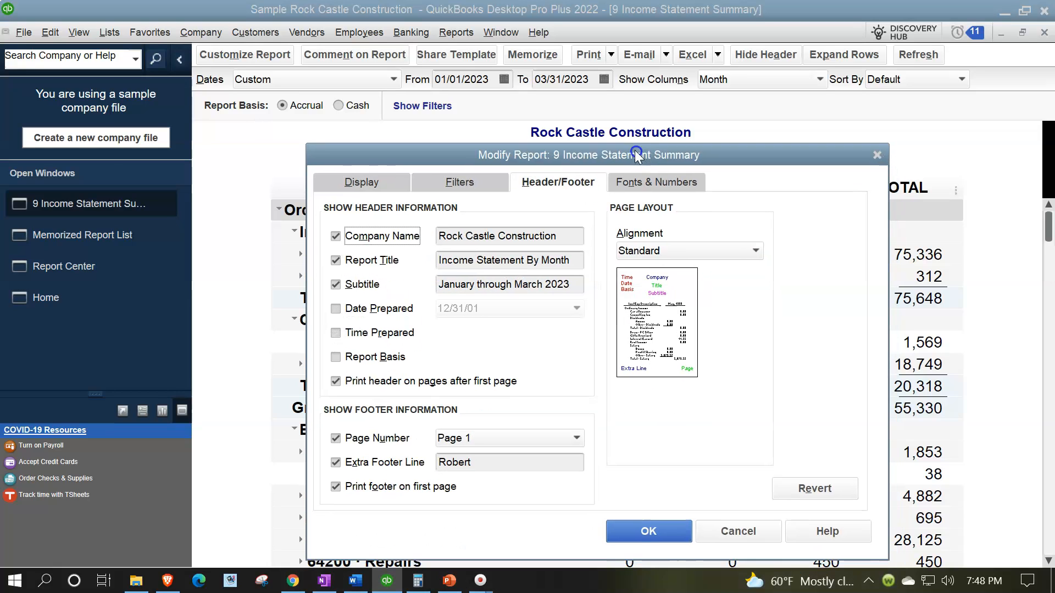
click(335, 284)
drag(439, 164, 394, 145)
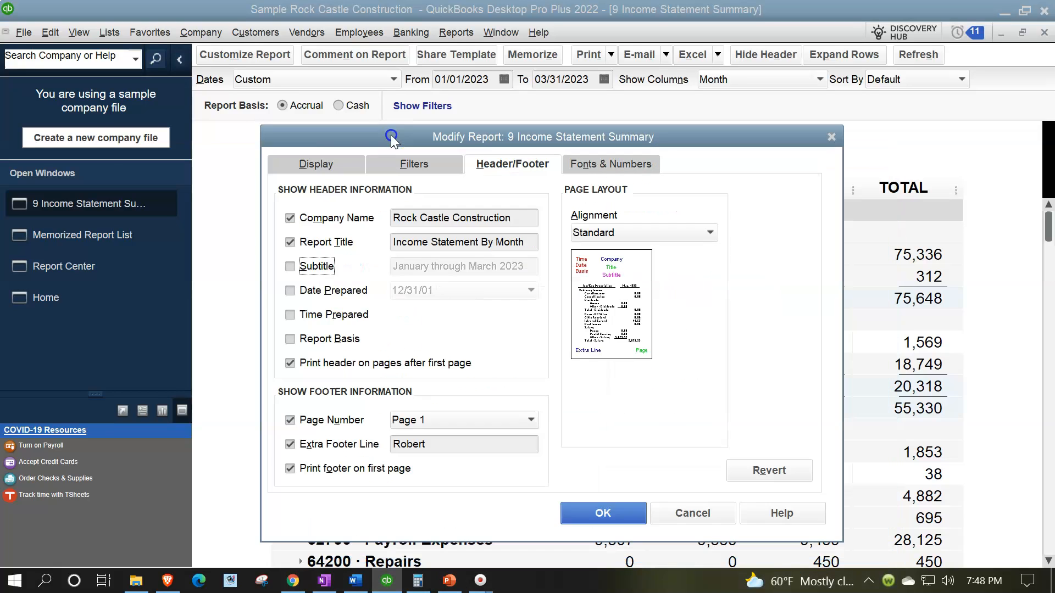
click(588, 514)
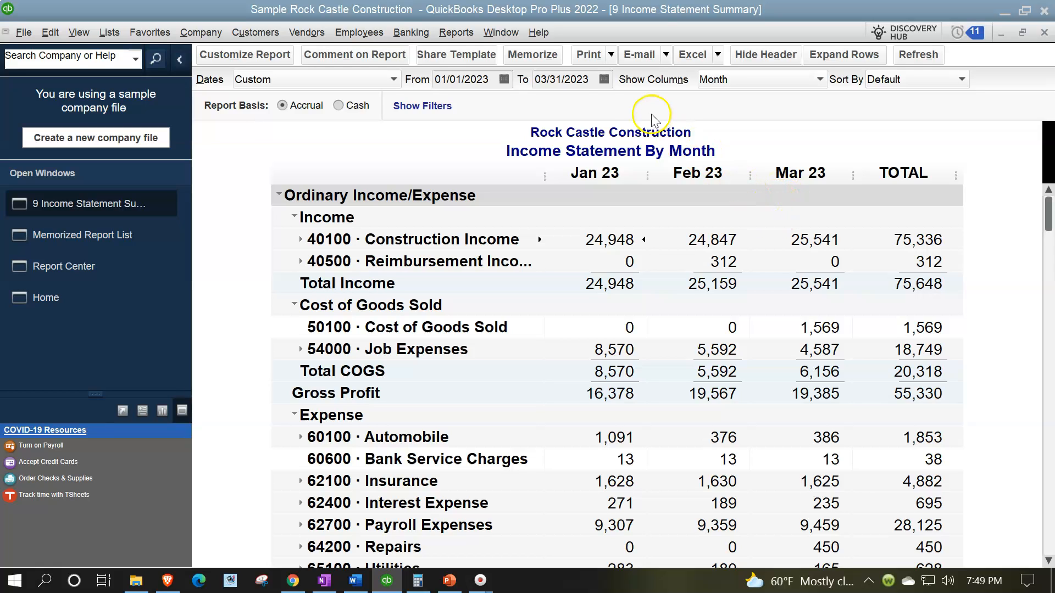
Memorize the monthly report as a new report named 10 Income Statement By Month in the Client Month End Report group, and view the memorized list
click(524, 58)
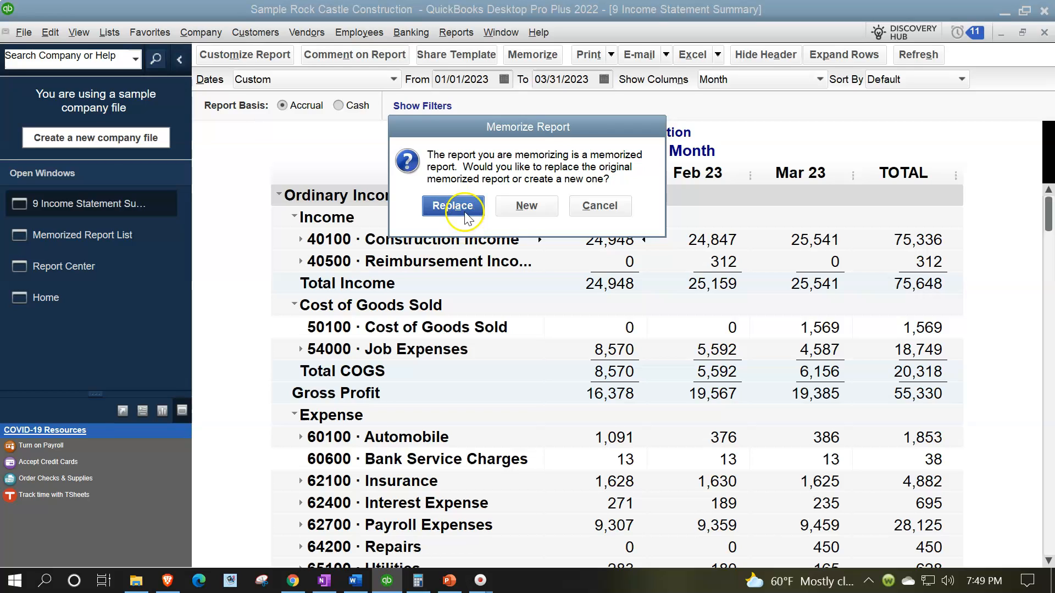
click(527, 207)
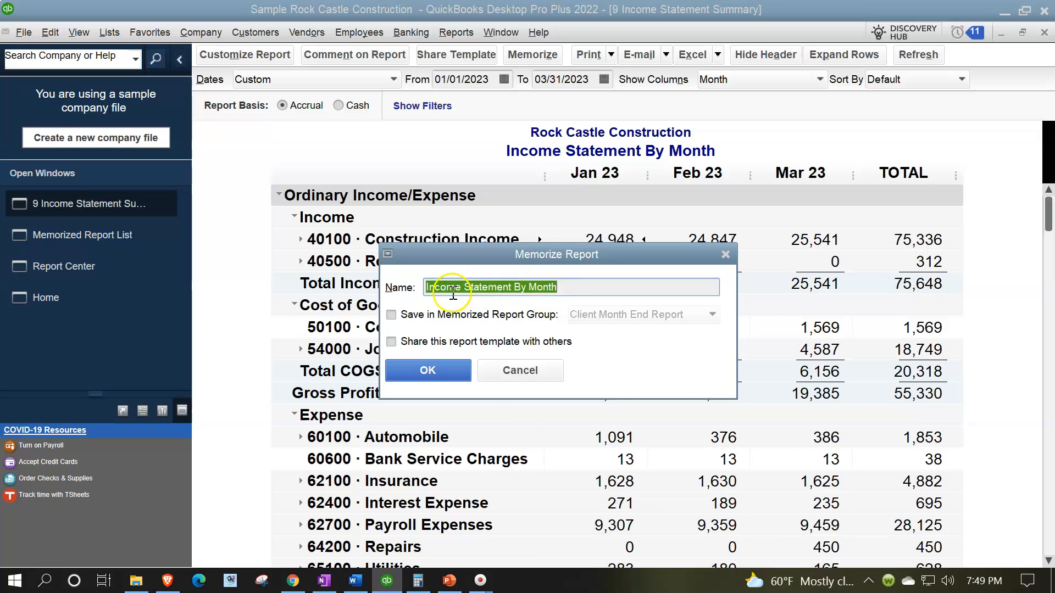
click(554, 297)
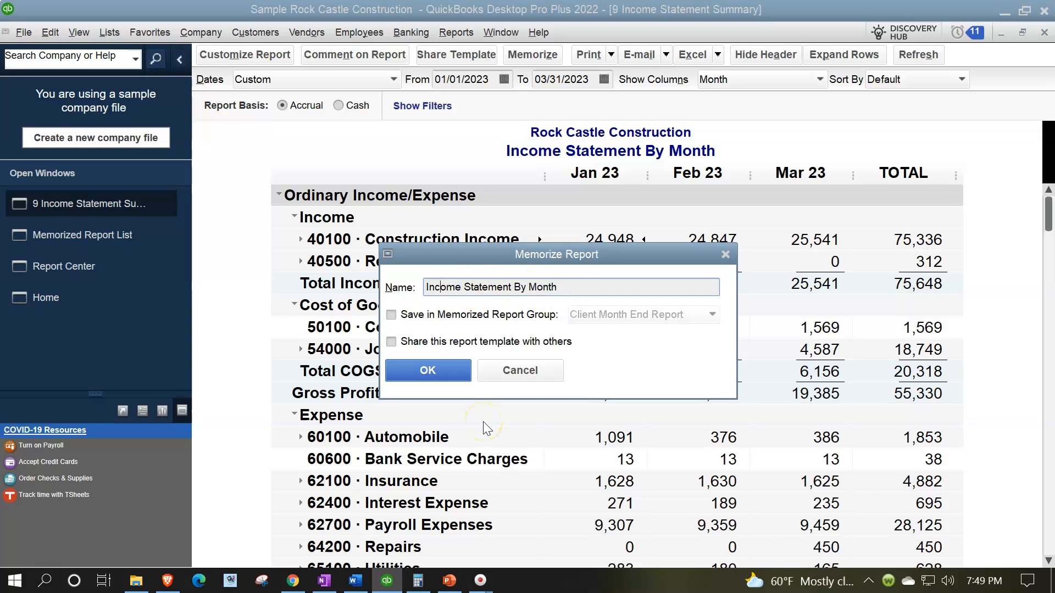
text(10)
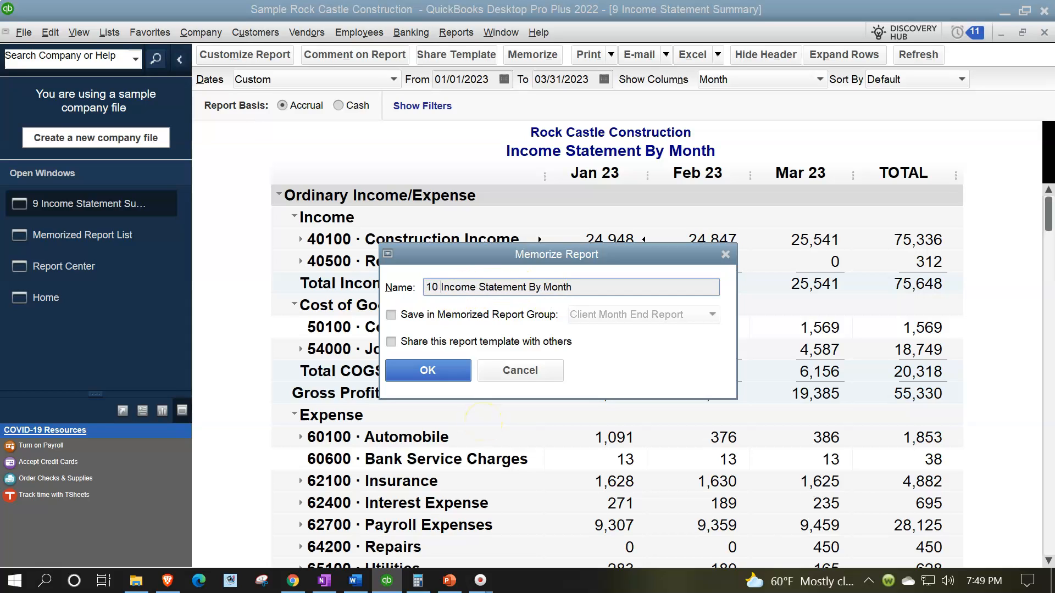
click(391, 315)
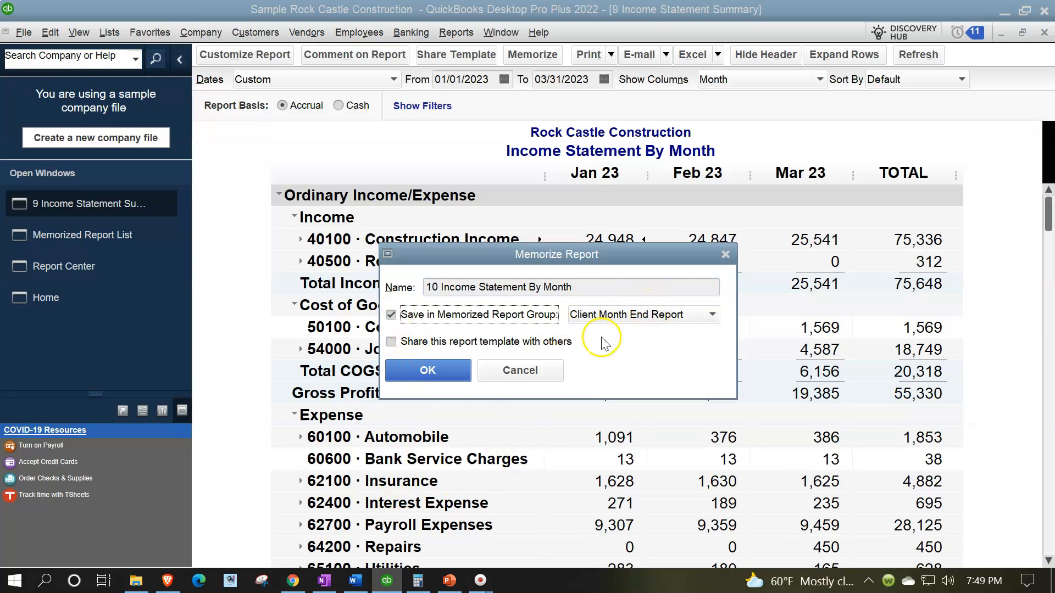
click(457, 377)
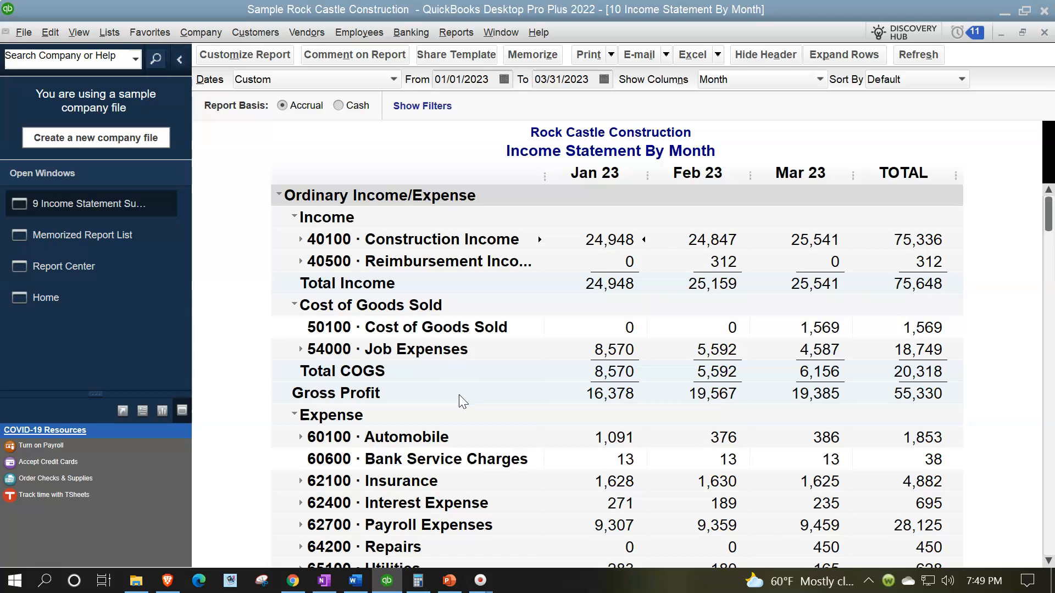
click(91, 238)
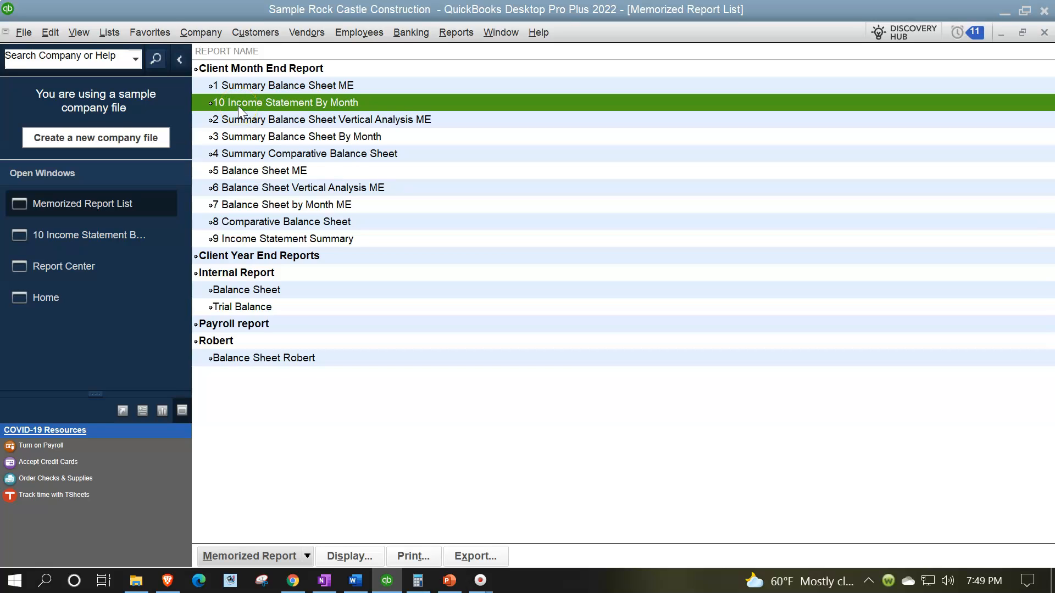
Return to the 10 Income Statement By Month report and open its customization settings
click(226, 112)
click(101, 231)
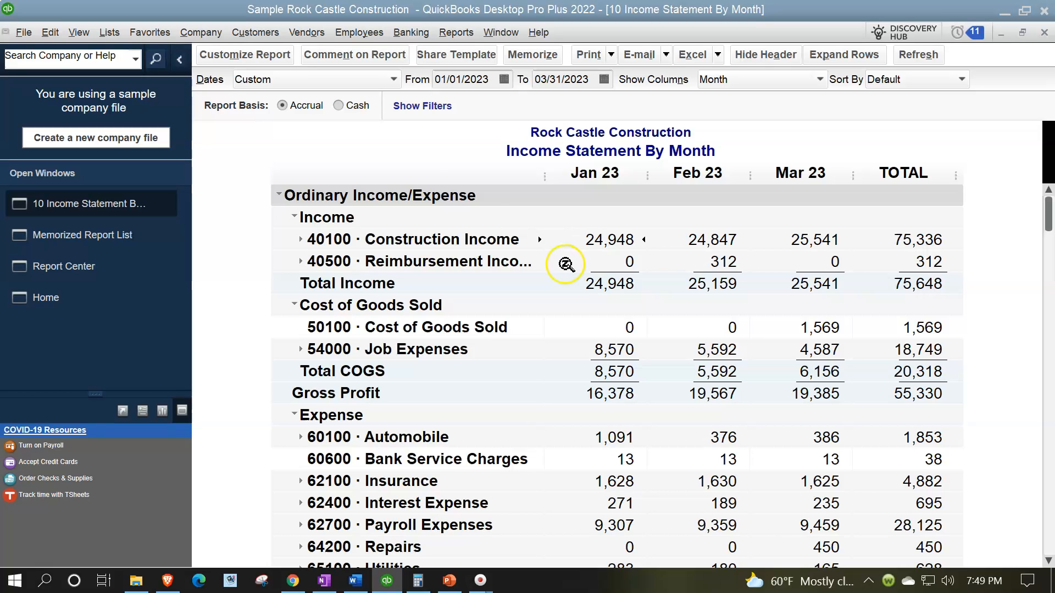
click(264, 57)
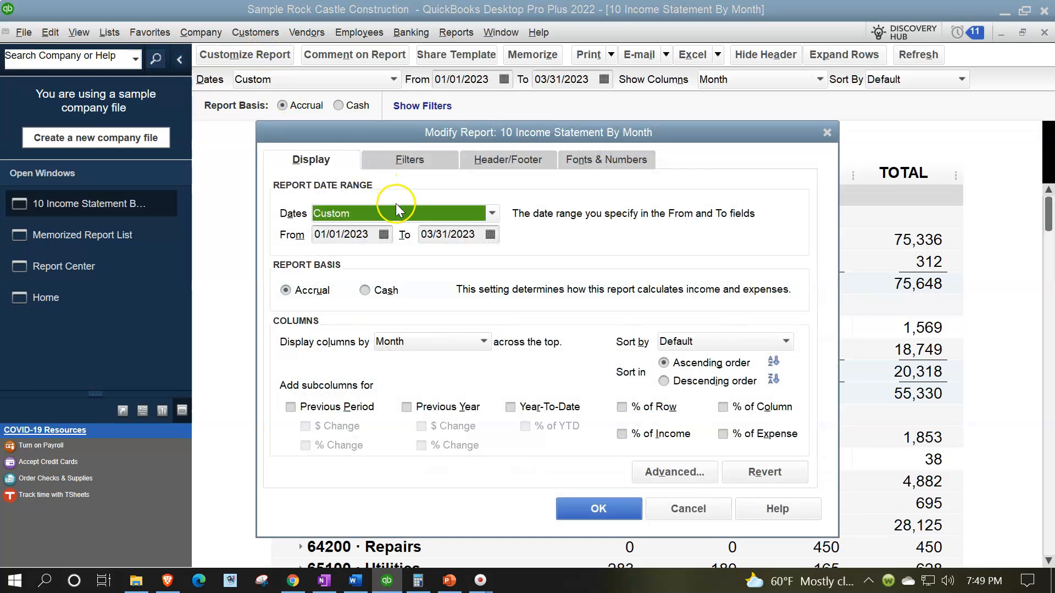
click(373, 233)
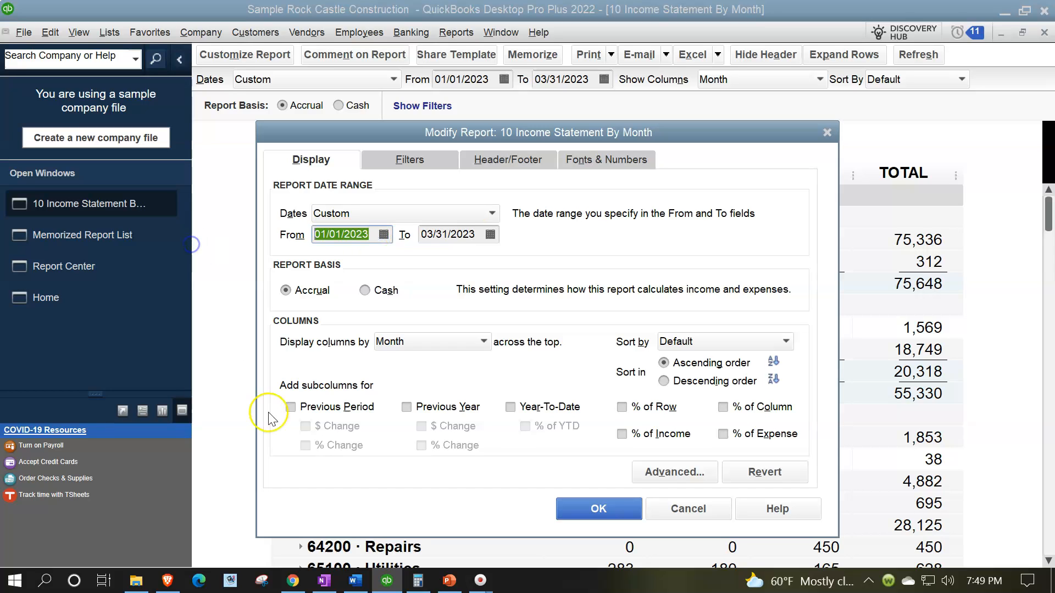
text(01)
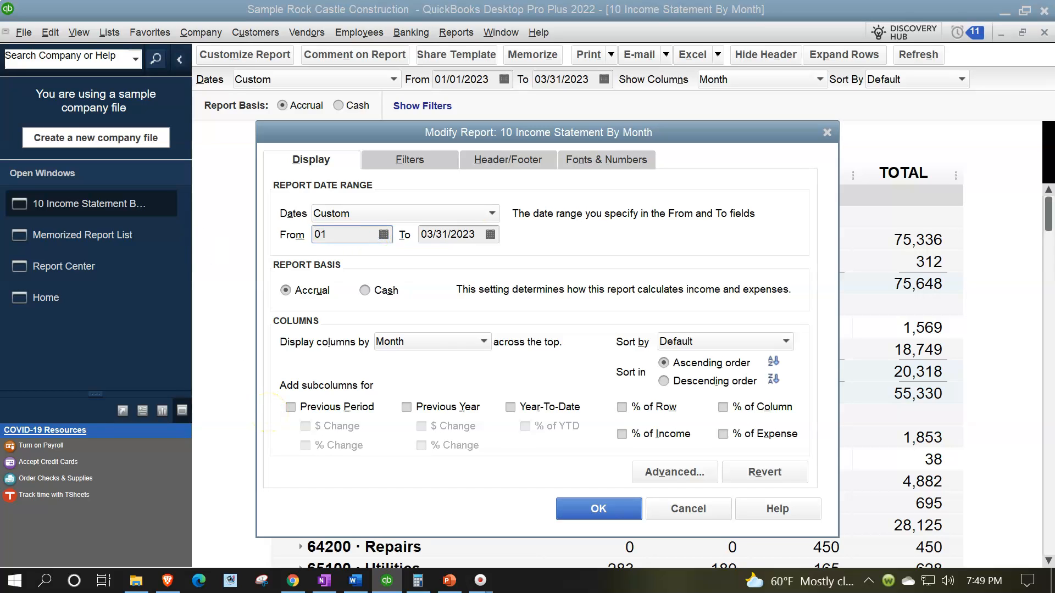
text(/01/2023)
key(Tab)
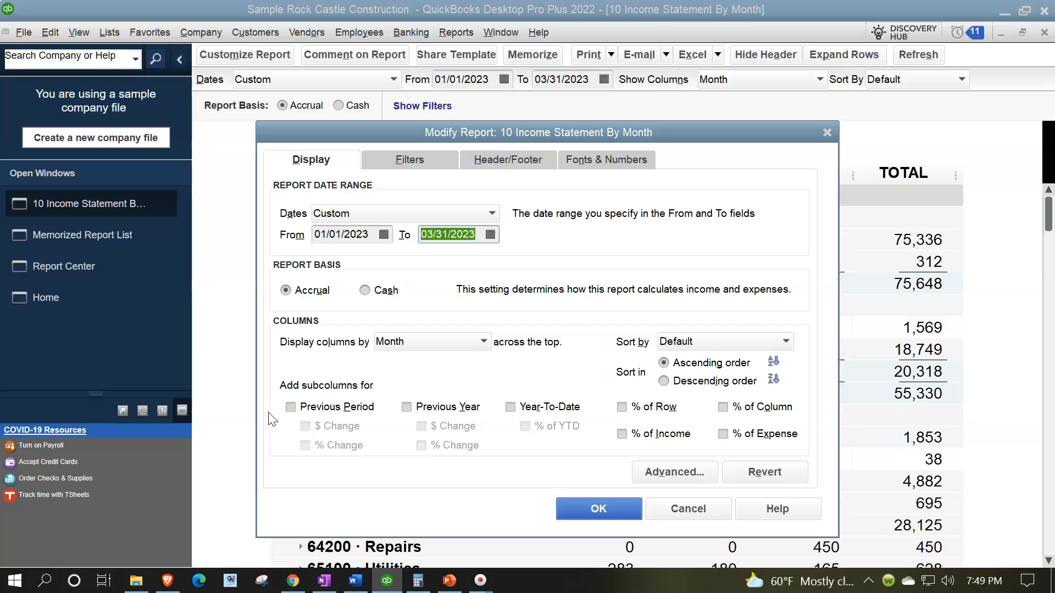
Set the report's start date to 03/01/2023 so the range covers only March 2023
click(373, 234)
text(01)
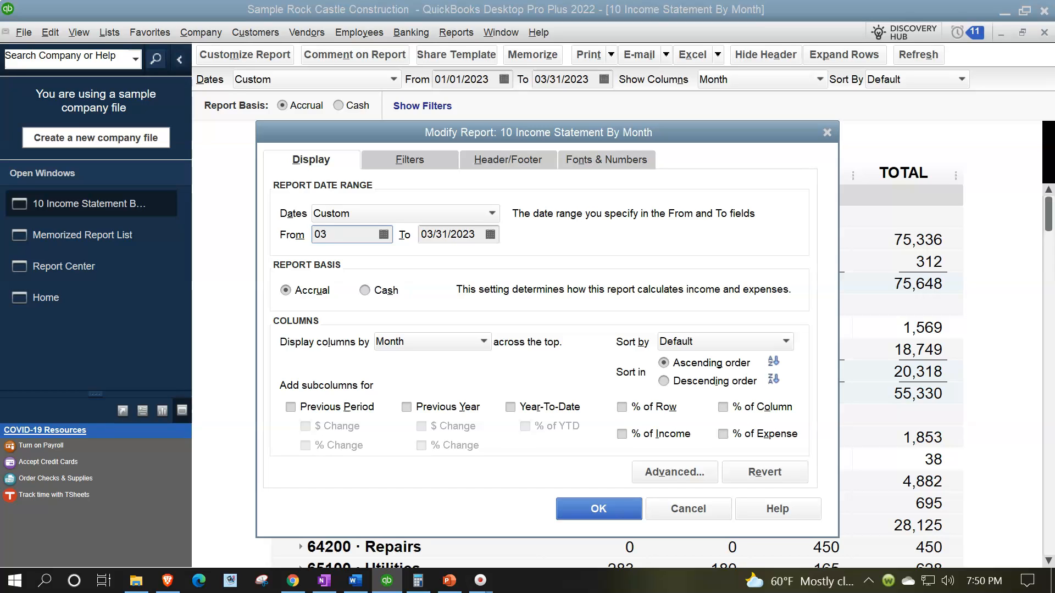
text(0123)
key(Tab)
key(Tab)
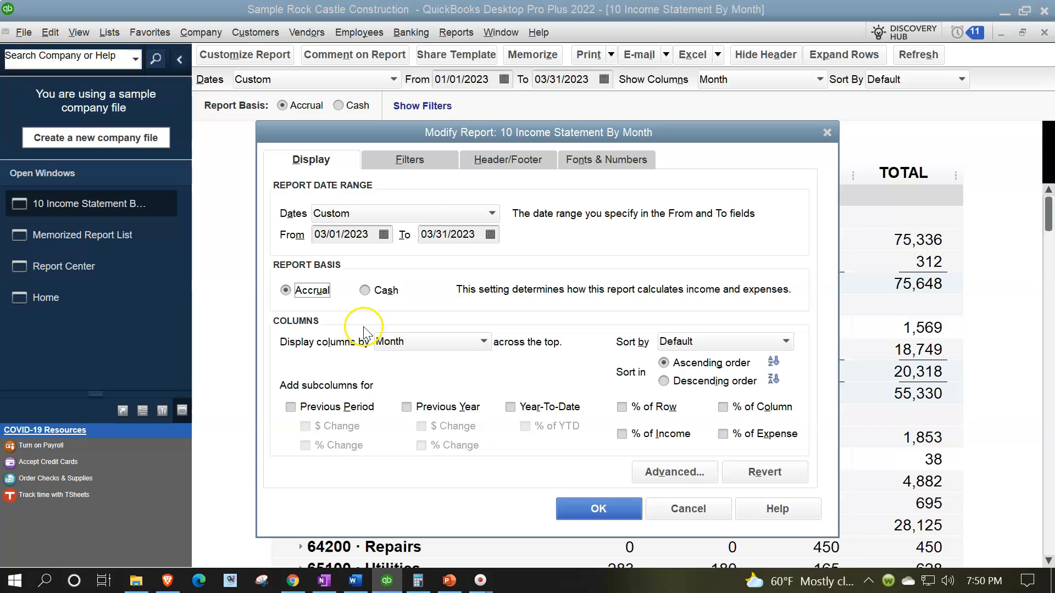
Add Previous Period subcolumns to the report, including both the $ Change and % Change comparisons
click(291, 406)
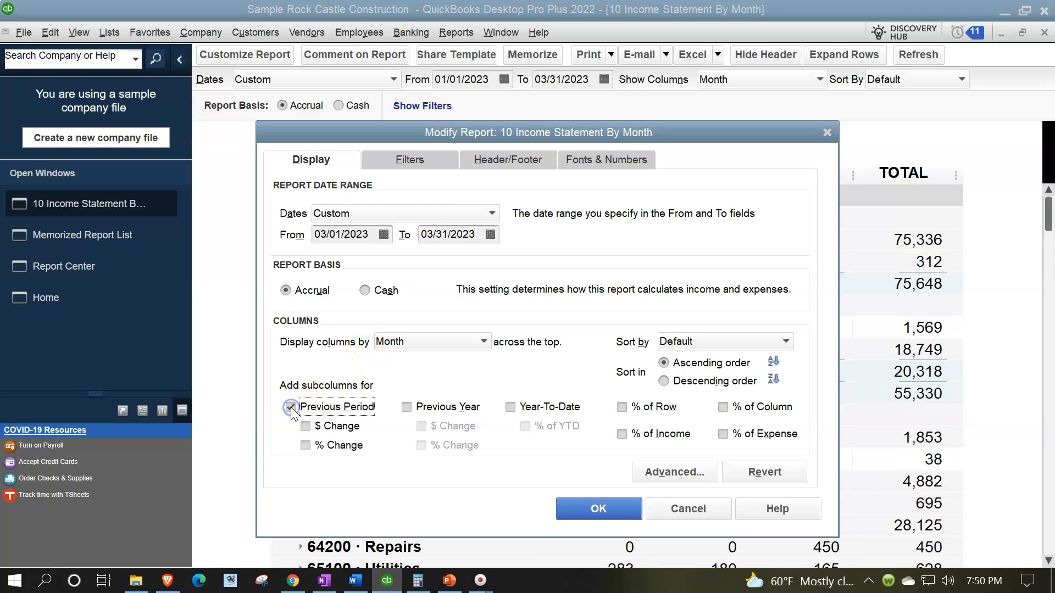
click(306, 428)
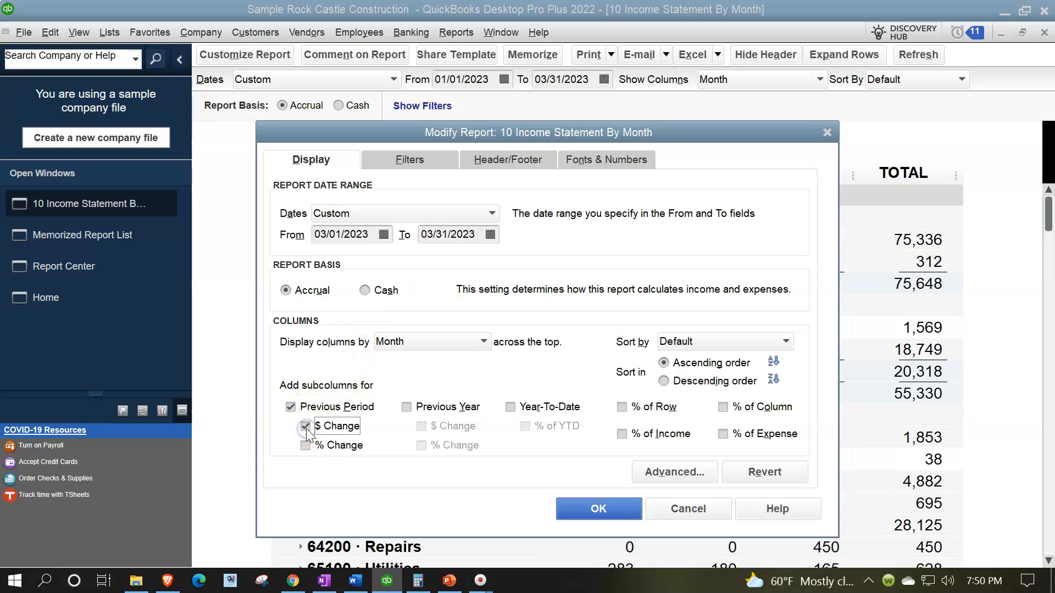
click(306, 446)
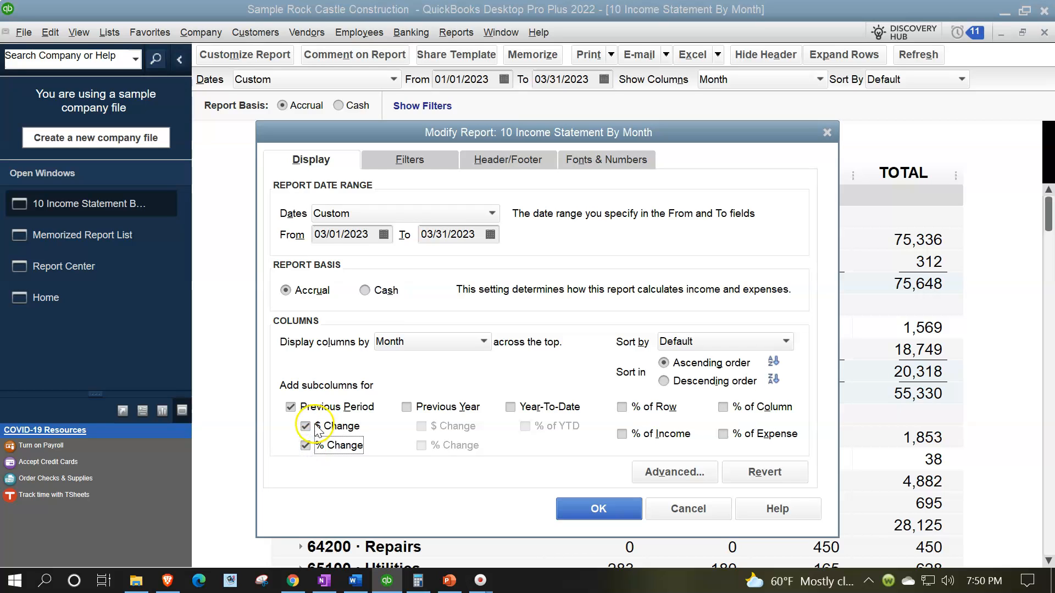
In the report title, remove By Month and insert Comparative Income Statement in front of the existing Income Statement text
click(494, 160)
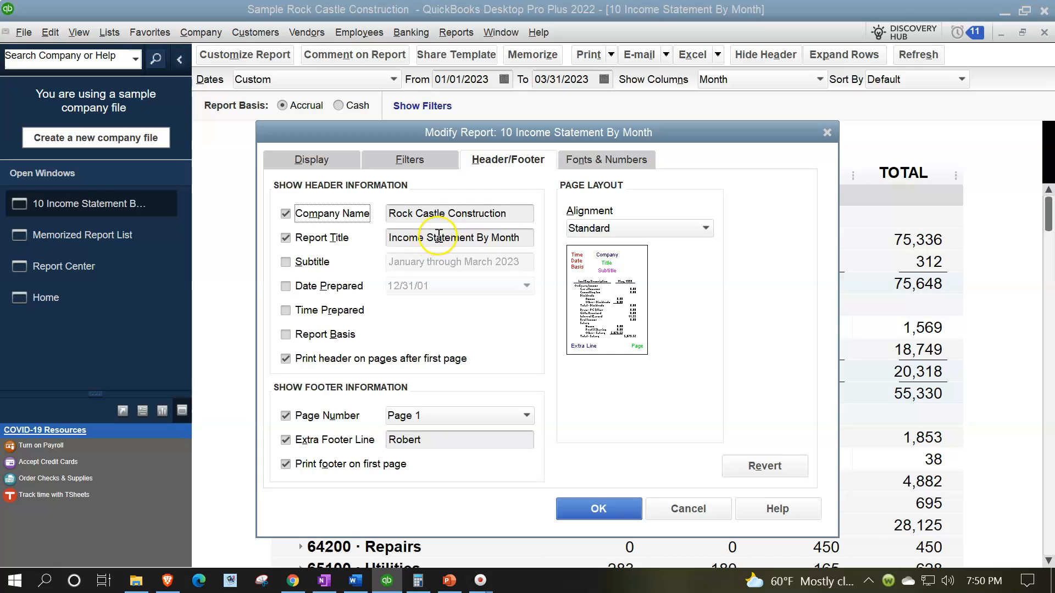
click(520, 237)
key(BackSpace)
key(BackSpace)
key(BackSpace)
key(BackSpace)
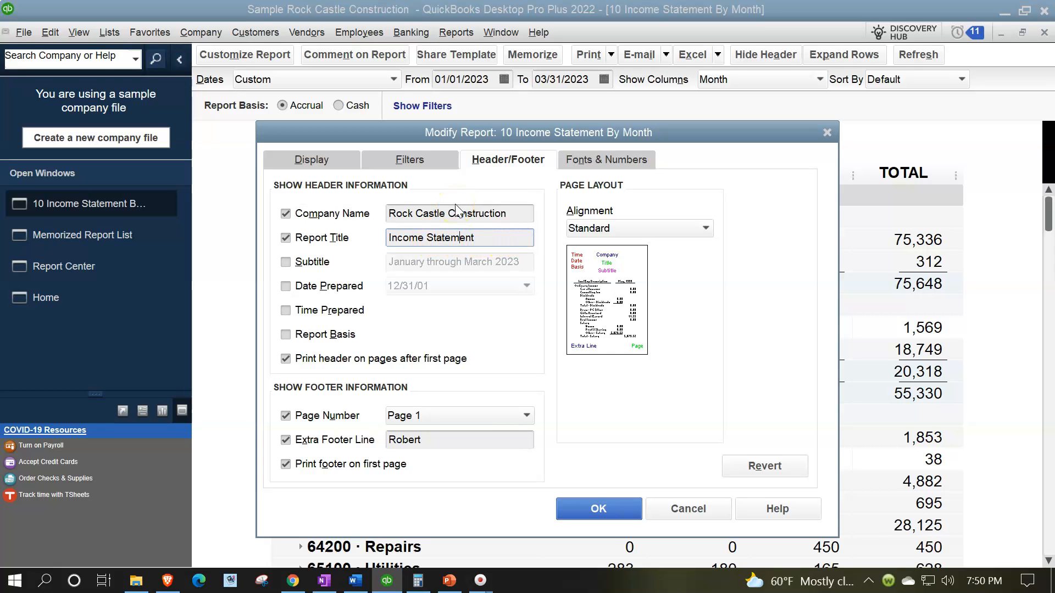
key(Home)
text(Comparative )
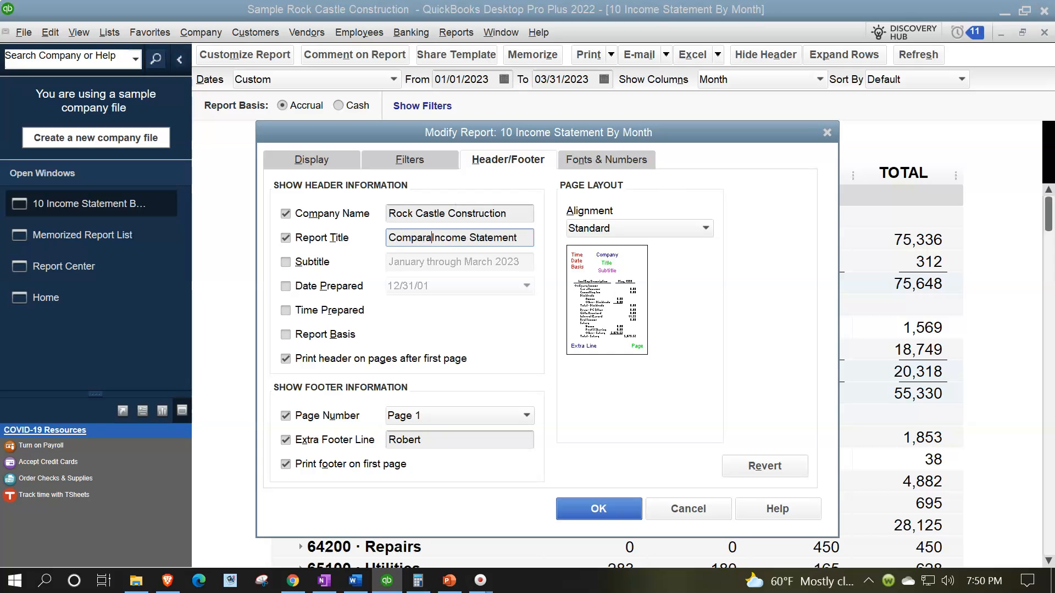
text(Income S)
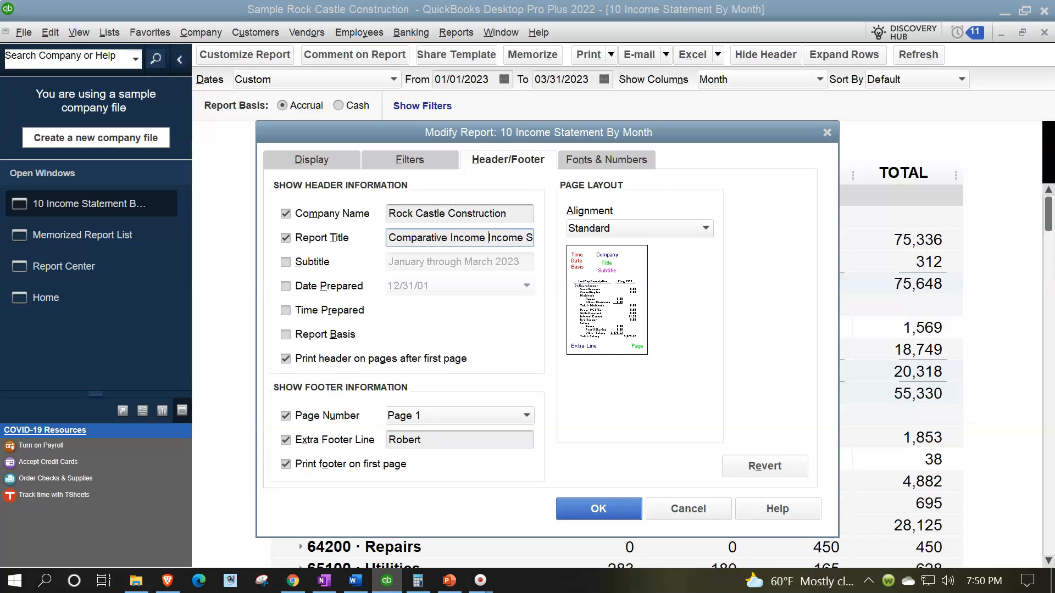
text(tatement)
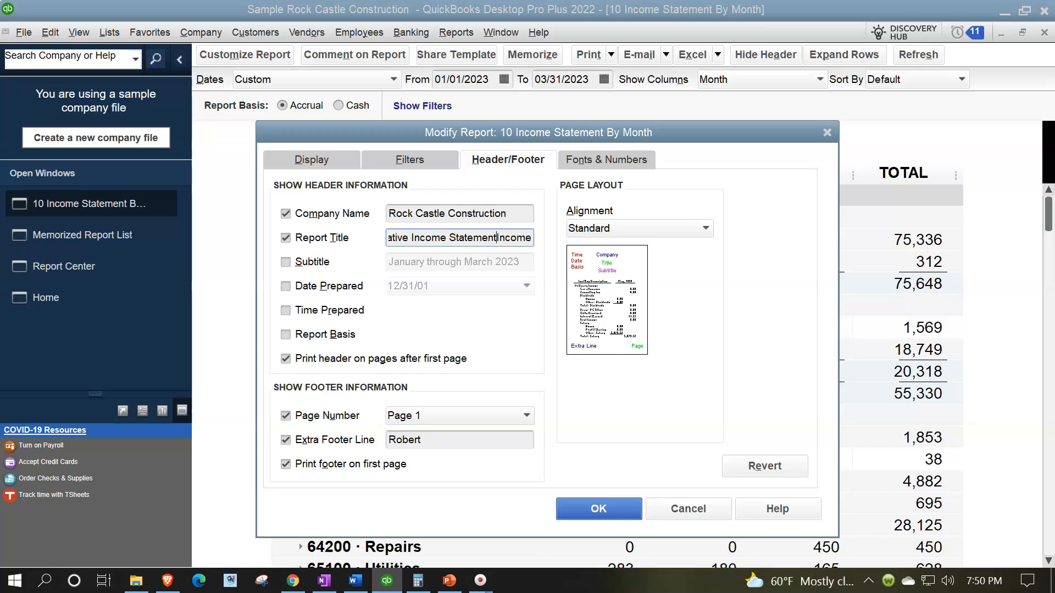
Append Summary to the end of the report title and apply the report modifications
key(Right)
key(Right)
key(Right)
key(Right)
key(Right)
key(Right)
key(Right)
key(Right)
key(Right)
key(Right)
key(Right)
key(Right)
key(Right)
key(Right)
key(Right)
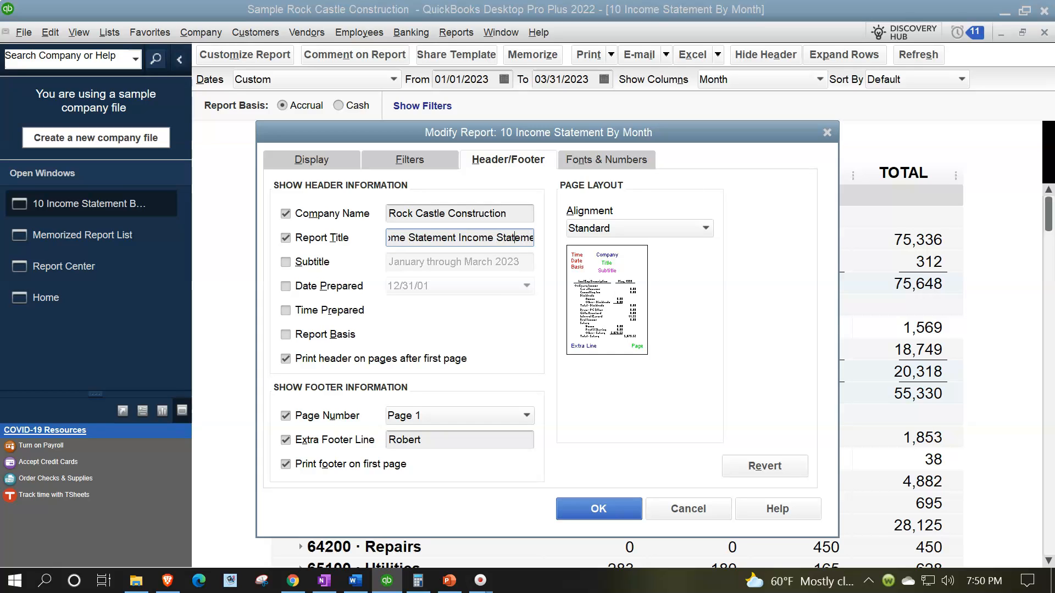
text(Sum)
text(ma)
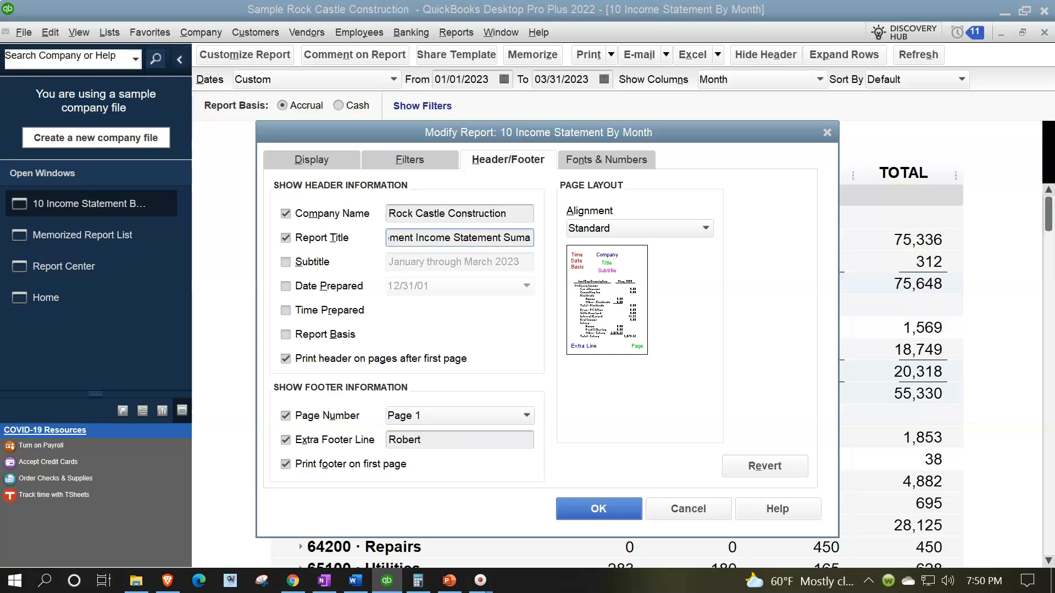
text(ry)
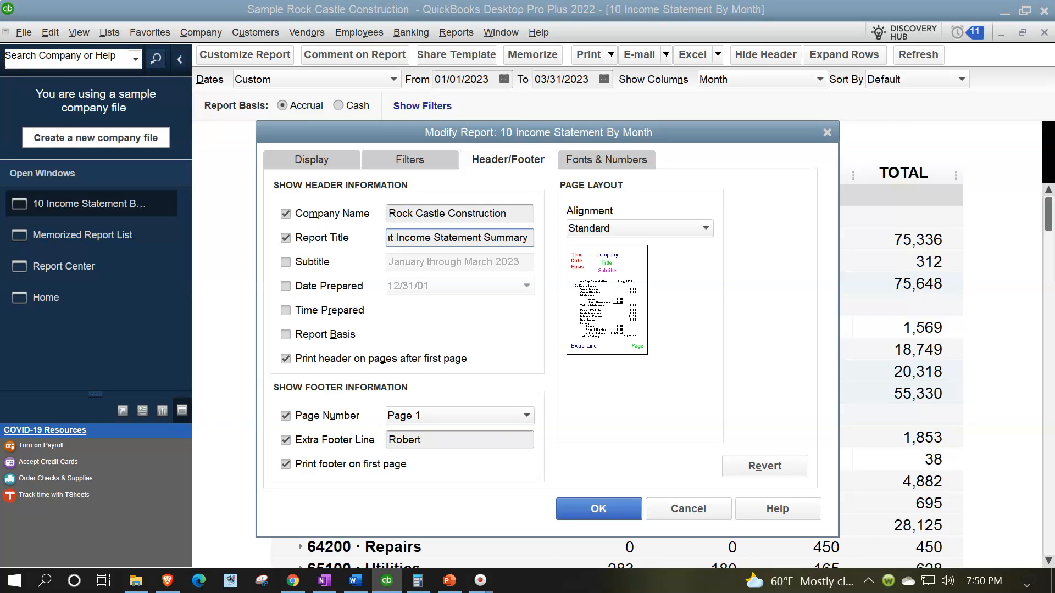
click(596, 508)
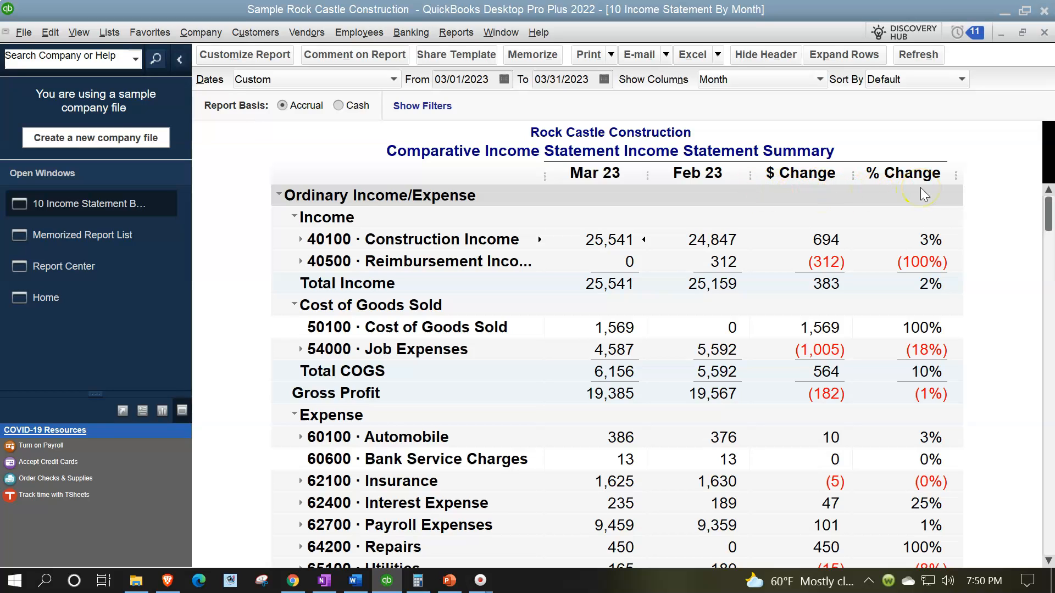
Memorize the report as 11 Comparative Income Statement Income Statement Summary in the Client Month End Report group, and view the memorized list
click(518, 56)
click(527, 206)
click(427, 283)
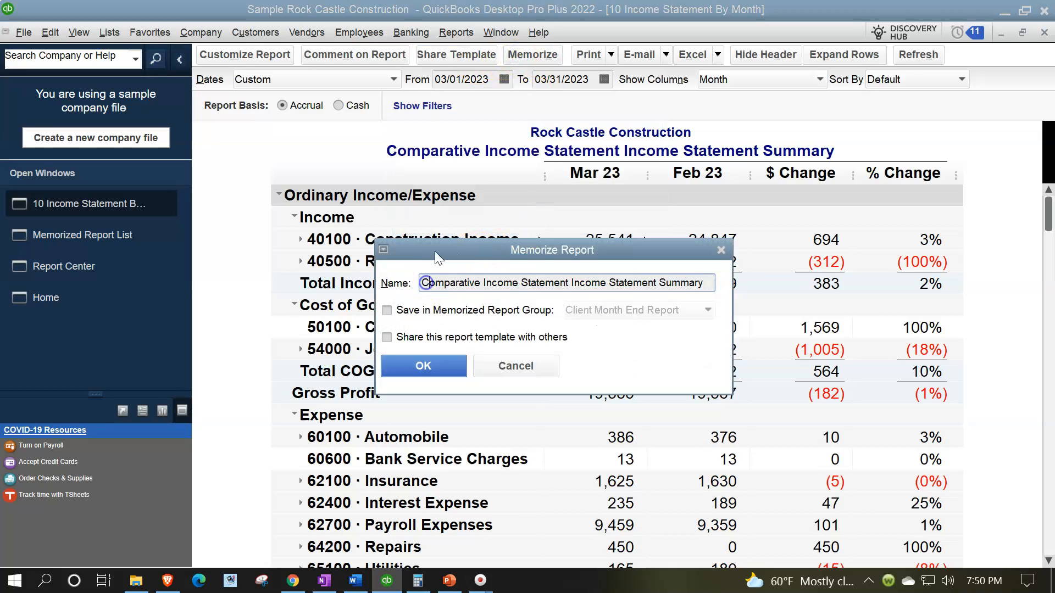
text(11)
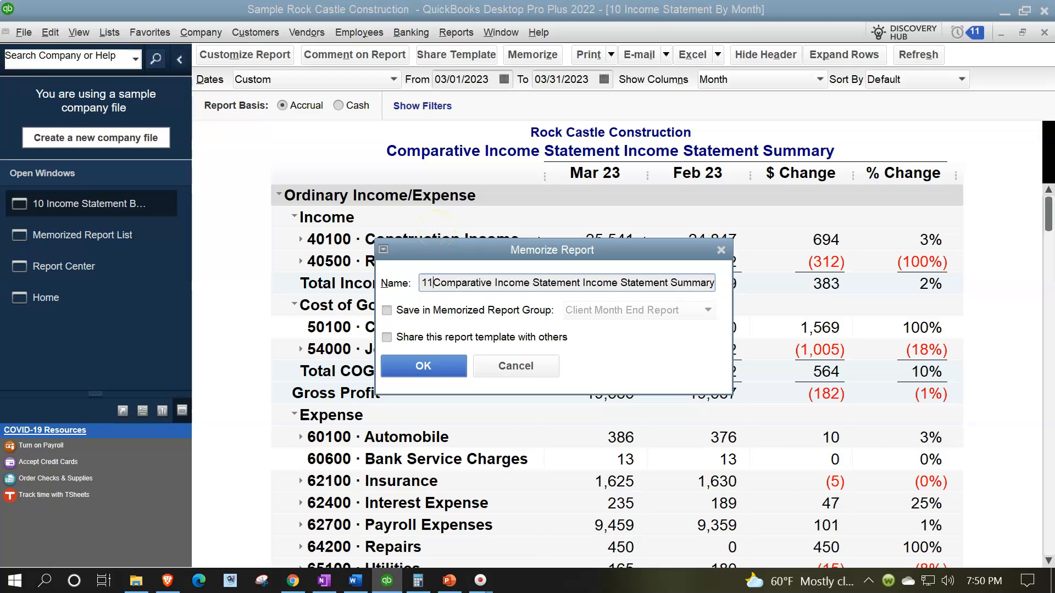
click(388, 312)
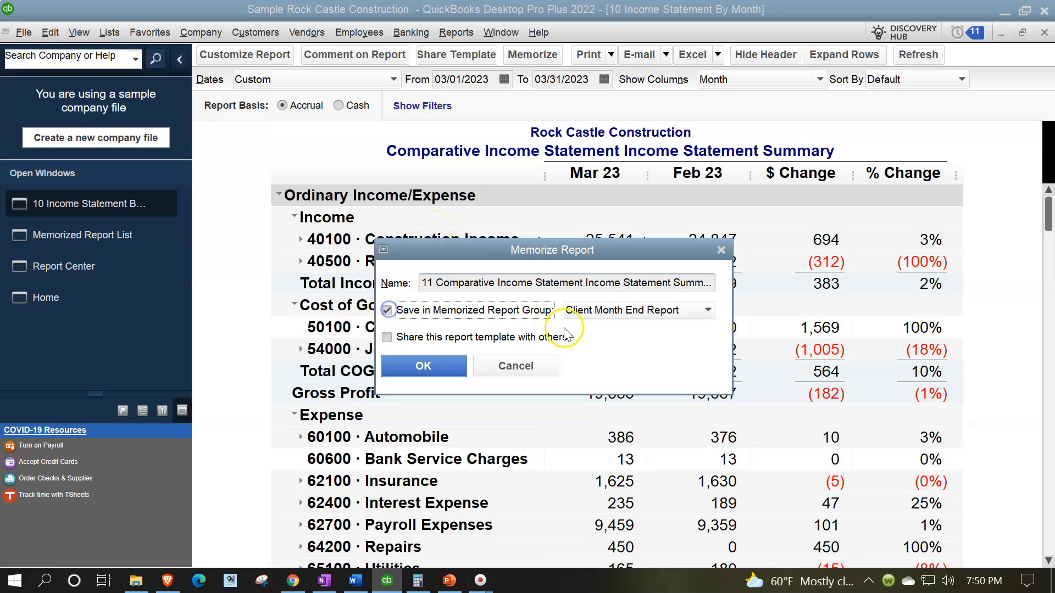
click(436, 370)
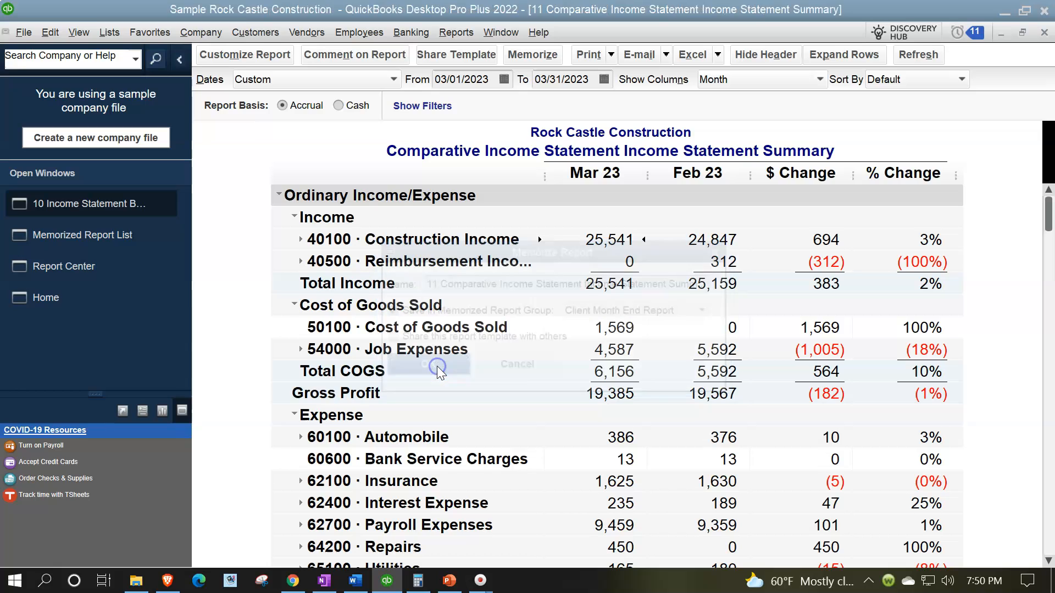
click(94, 246)
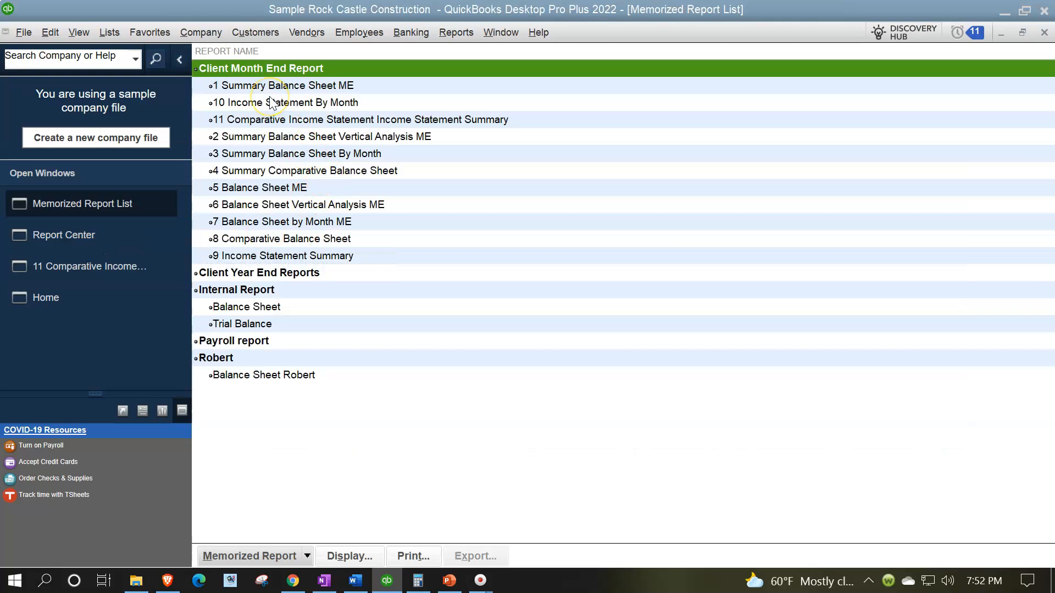
Return to the comparative income statement report and expand all its rows to show the subaccounts
click(47, 238)
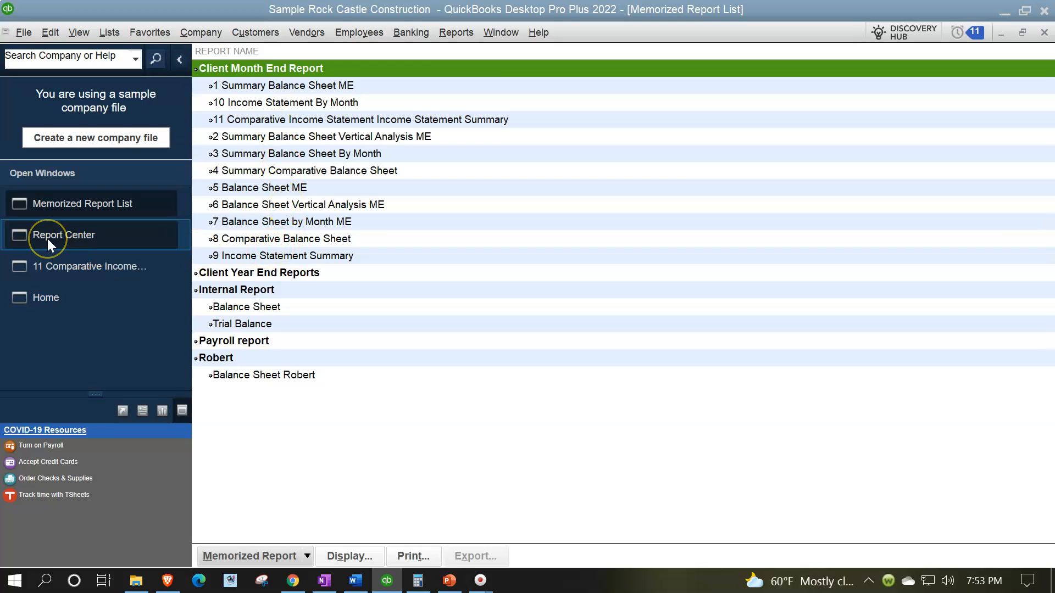
click(58, 256)
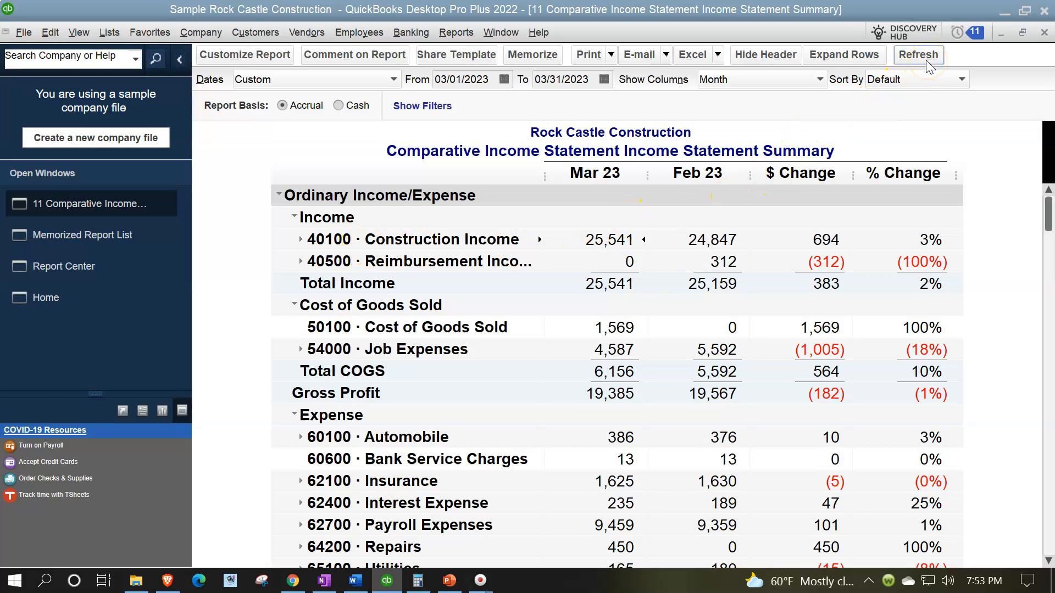
click(867, 60)
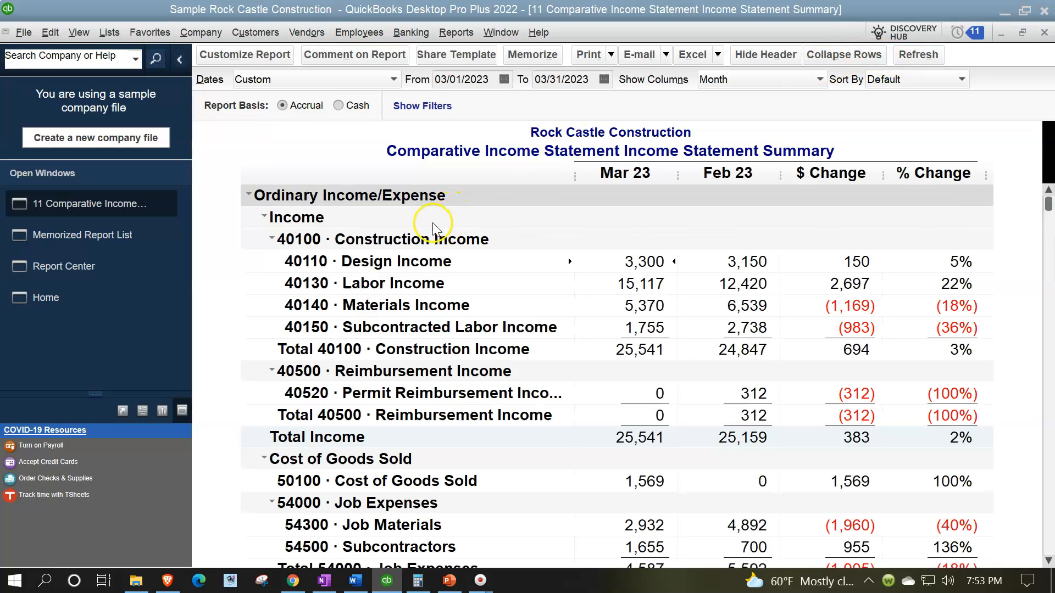
Customize the report to start on 01/01/2023 and replace the Previous Period subcolumns with % of Income
click(252, 58)
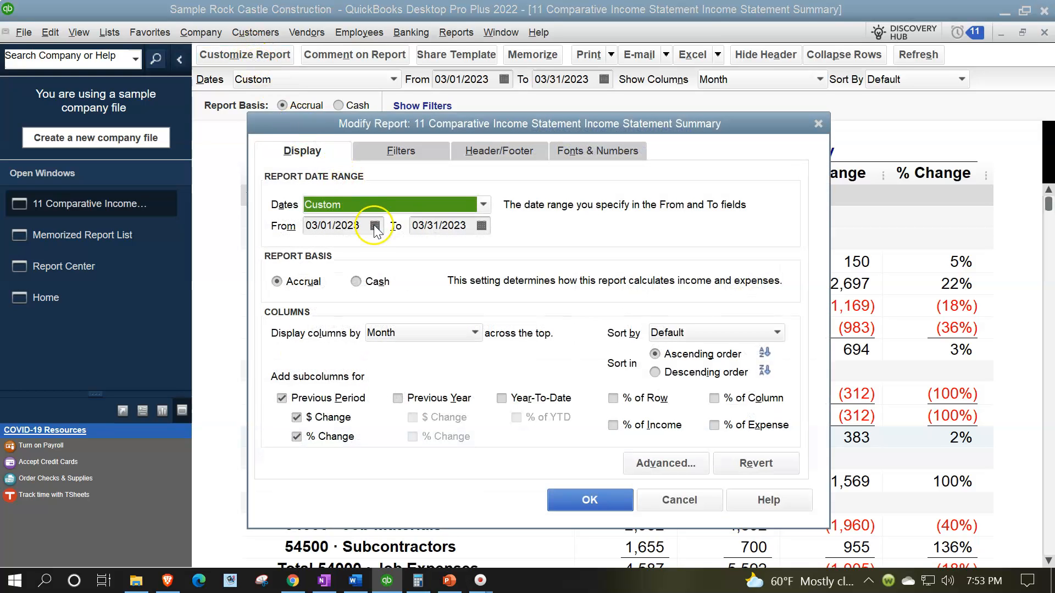
key(Tab)
text(01)
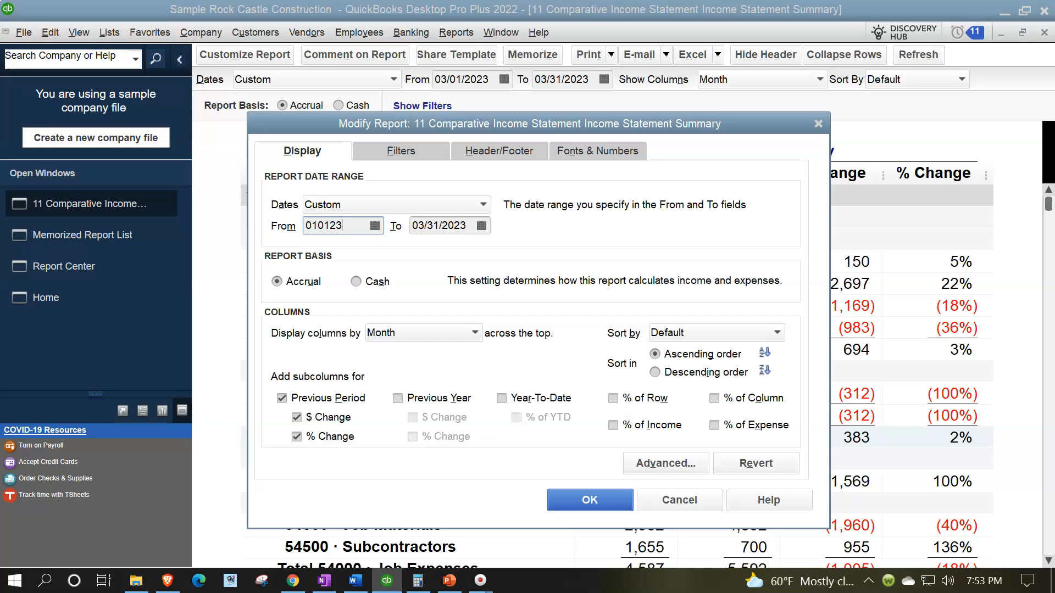
key(Tab)
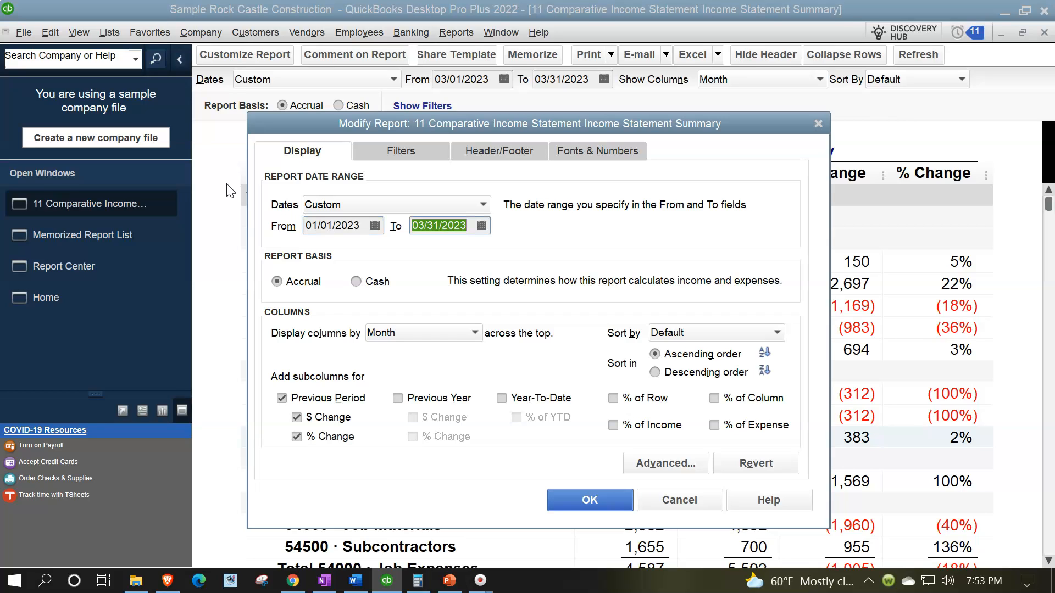
click(284, 400)
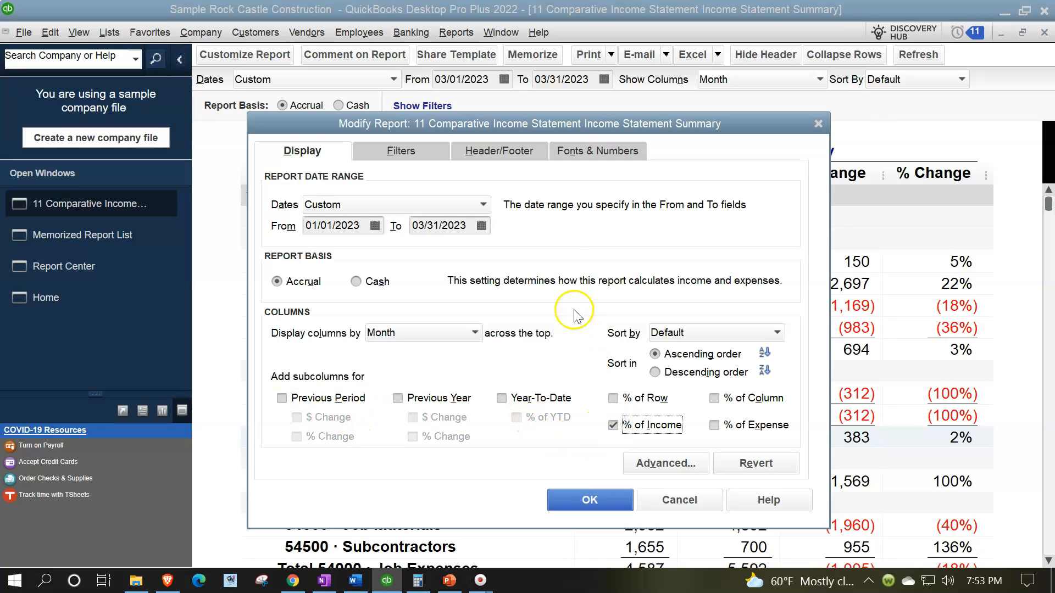
Remove the word Comparative from the start of the report title in the header settings
click(503, 152)
click(445, 229)
key(BackSpace)
key(BackSpace)
key(BackSpace)
key(BackSpace)
key(BackSpace)
key(BackSpace)
key(BackSpace)
key(BackSpace)
key(BackSpace)
key(BackSpace)
key(BackSpace)
key(BackSpace)
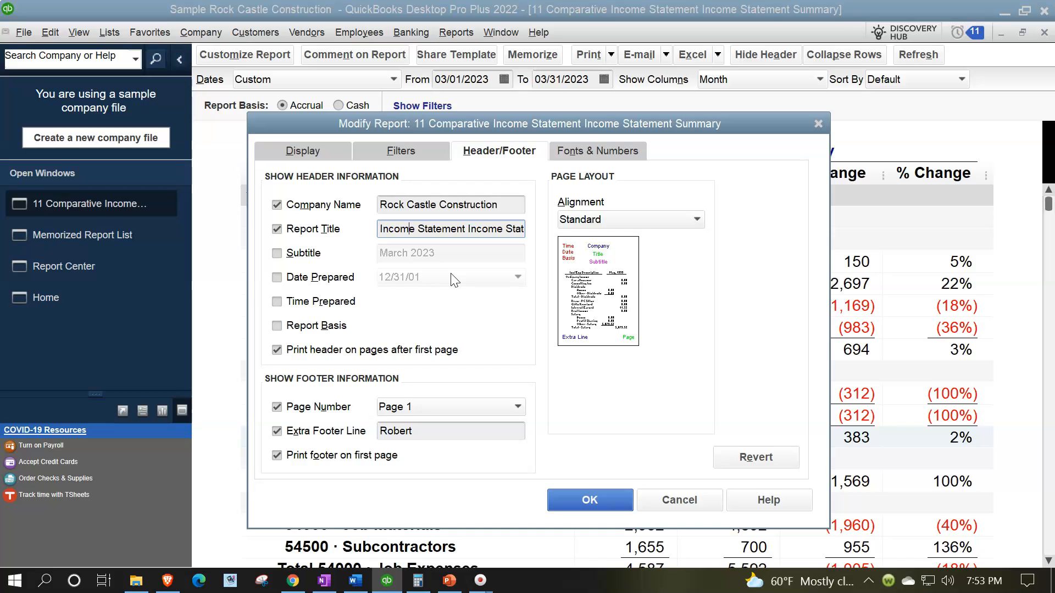
Replace the title text after the first Income Statement with Vertical Analysis and apply the report modifications
key(Right)
key(Right)
key(Right)
key(Right)
key(Right)
key(Right)
key(Right)
key(Right)
key(Right)
key(Right)
key(Right)
key(Right)
key(Right)
key(Right)
key(Right)
key(BackSpace)
key(BackSpace)
key(BackSpace)
key(BackSpace)
key(BackSpace)
key(BackSpace)
key(BackSpace)
key(BackSpace)
key(BackSpace)
key(BackSpace)
key(BackSpace)
key(BackSpace)
key(BackSpace)
key(BackSpace)
key(BackSpace)
key(BackSpace)
key(BackSpace)
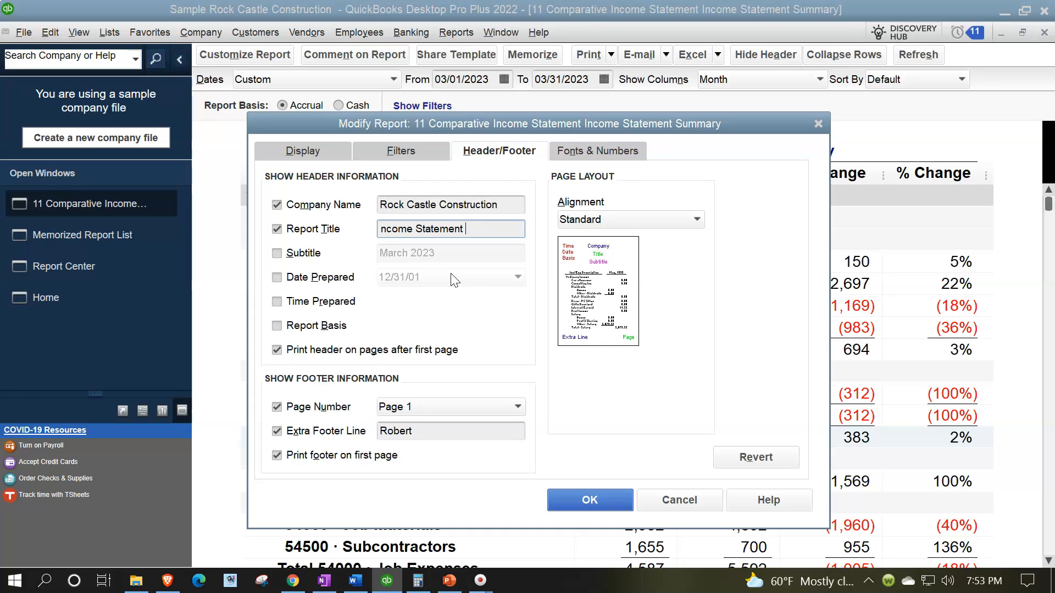
text(Vertical Analysis)
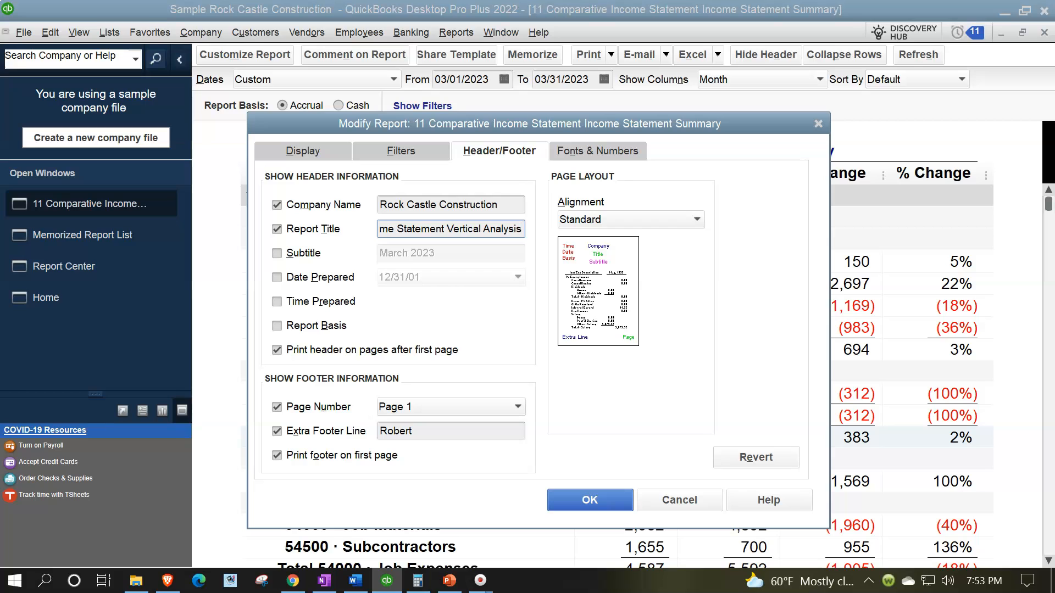
click(588, 500)
click(582, 498)
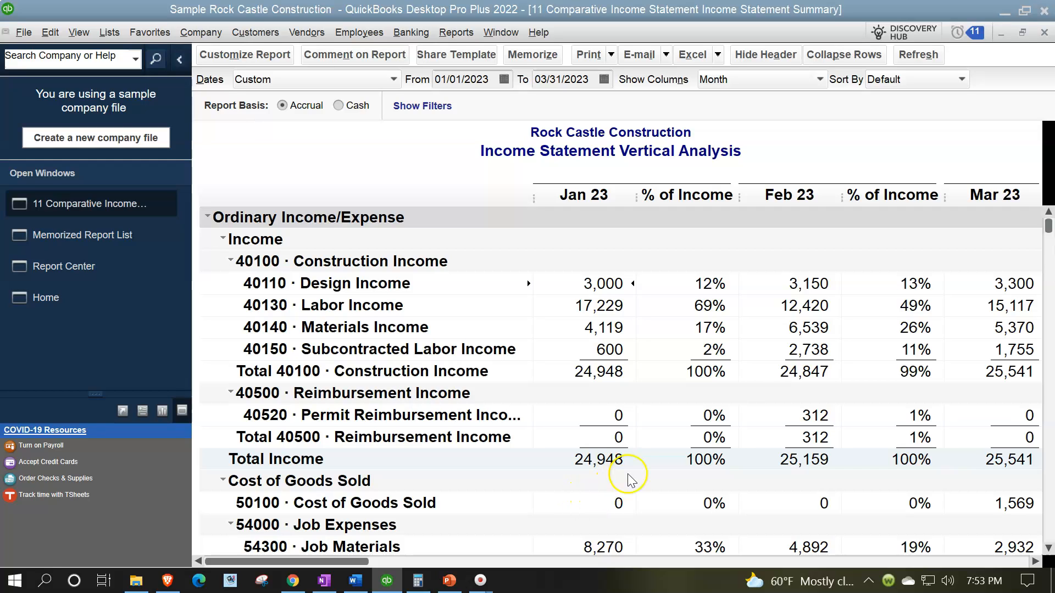
Customize the vertical analysis report to display columns by Total only and look over the resulting report
click(242, 60)
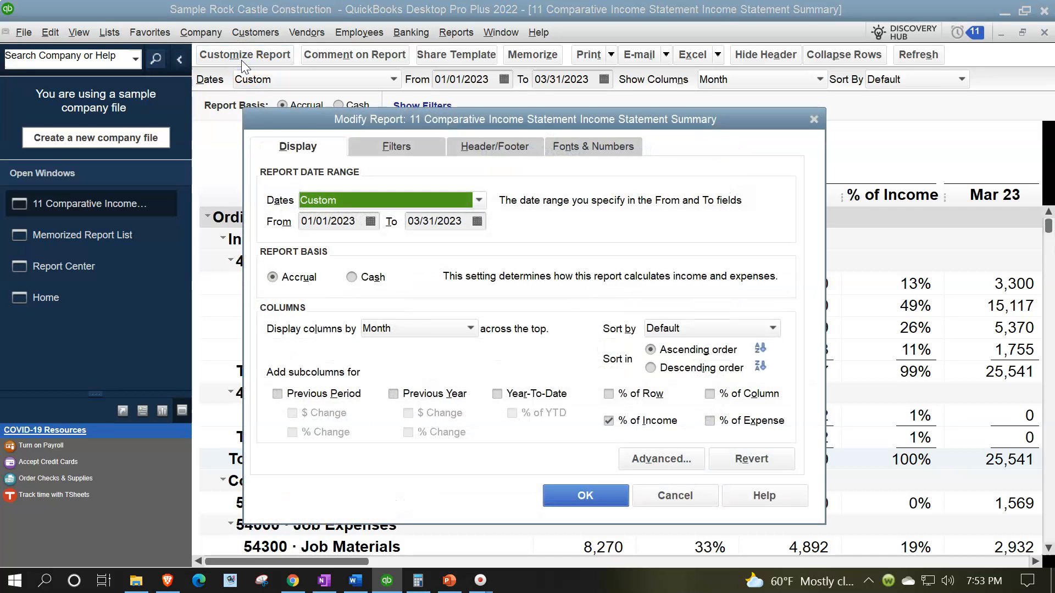
click(404, 329)
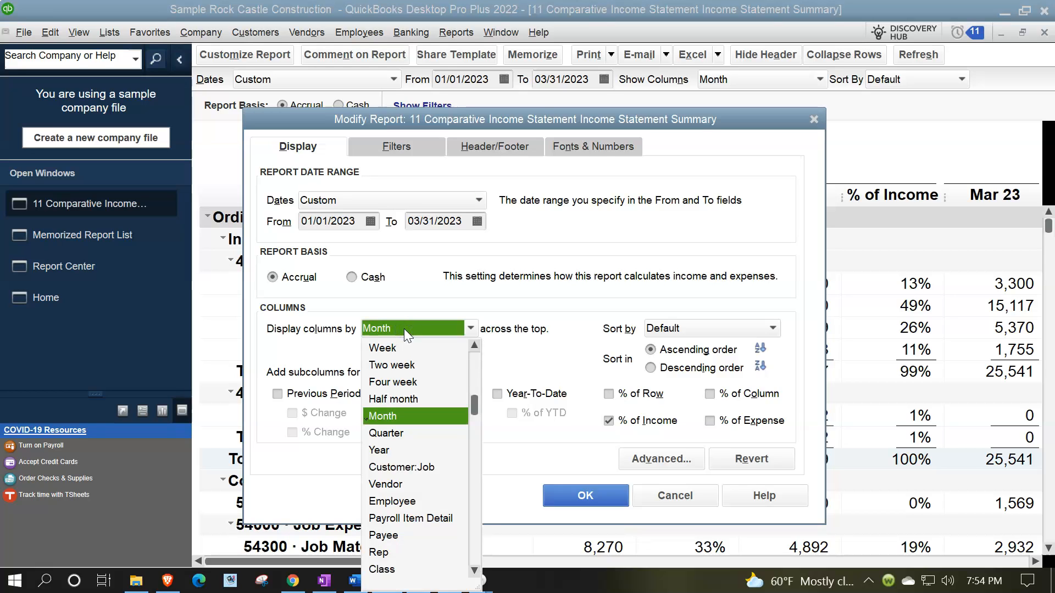
scroll(439, 508, down, 3)
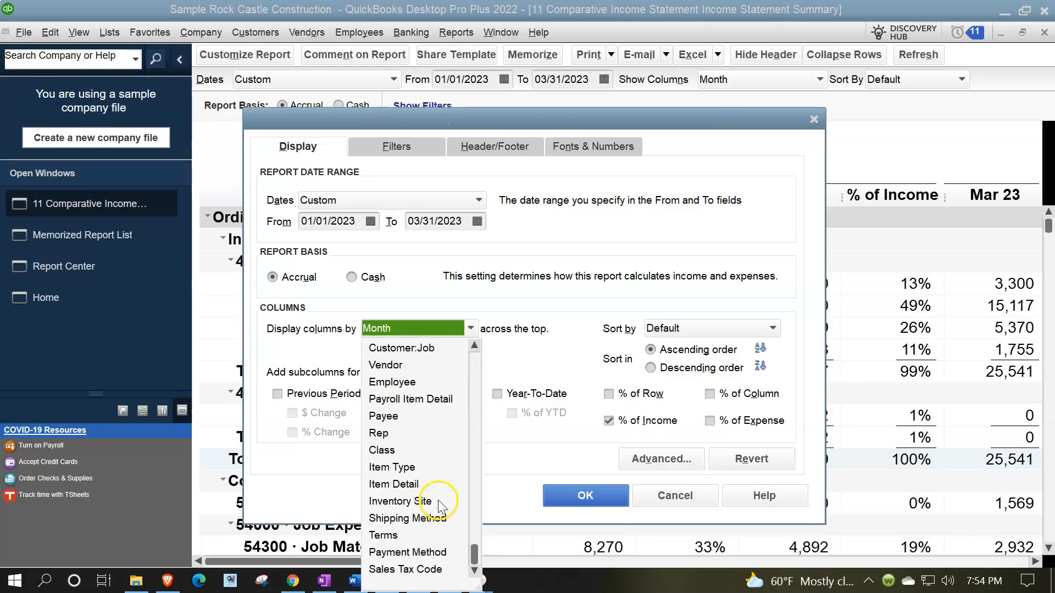
scroll(440, 507, up, 5)
click(417, 345)
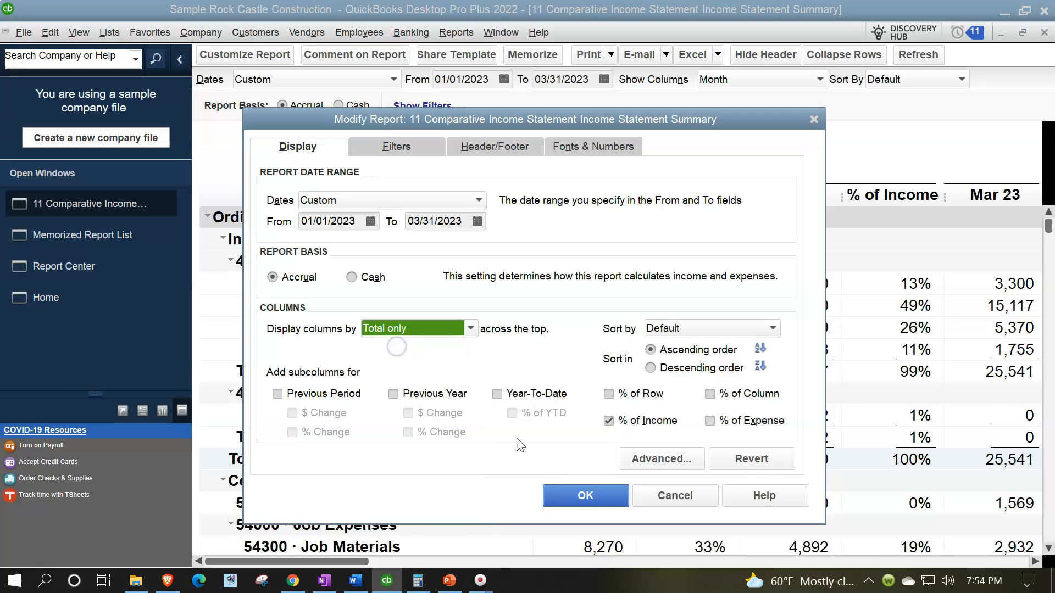
click(583, 495)
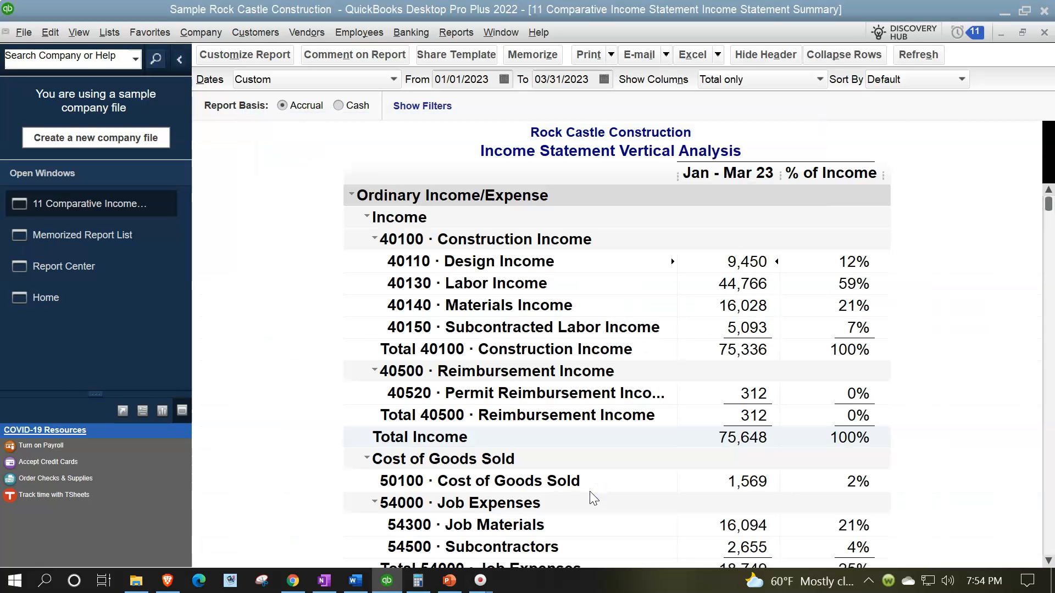
scroll(593, 497, down, 15)
scroll(593, 498, up, 10)
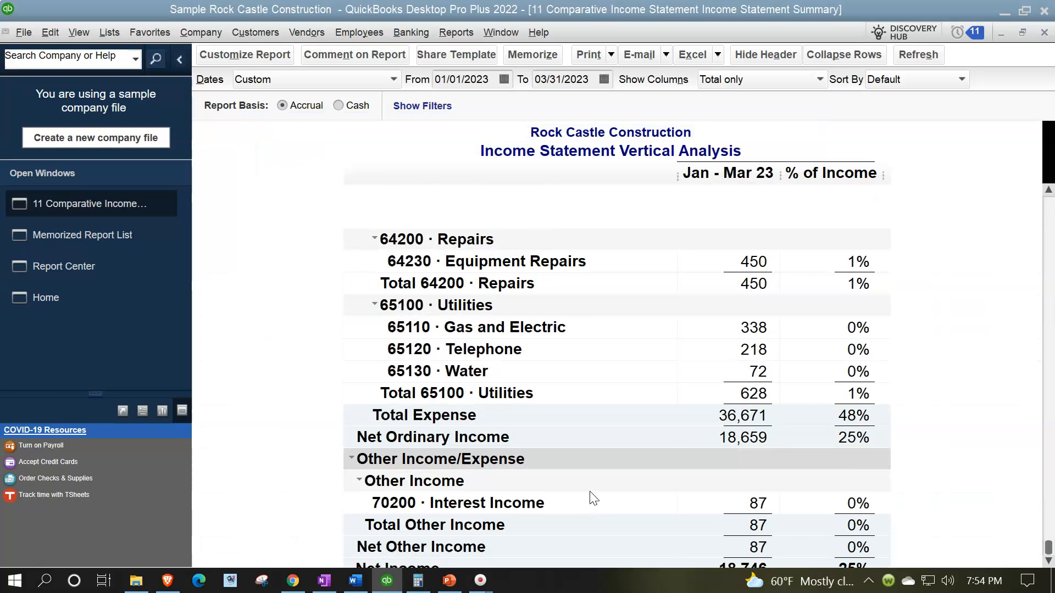
scroll(594, 497, up, 5)
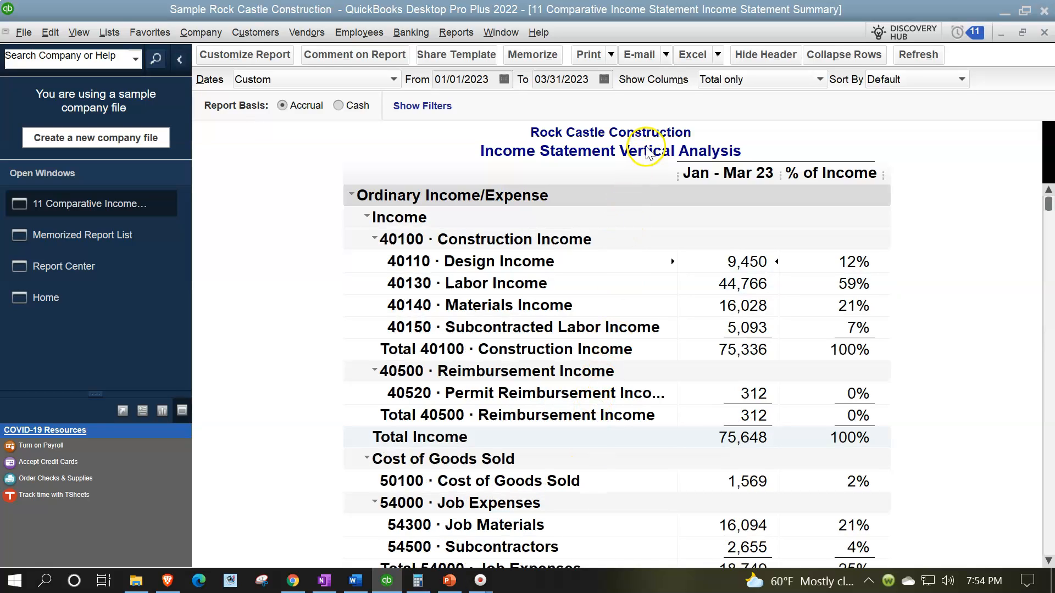
Memorize it as a new report named 12 Income Statement Vertical Analysis in the Client Month End Report group and view the memorized report list
click(538, 58)
click(529, 206)
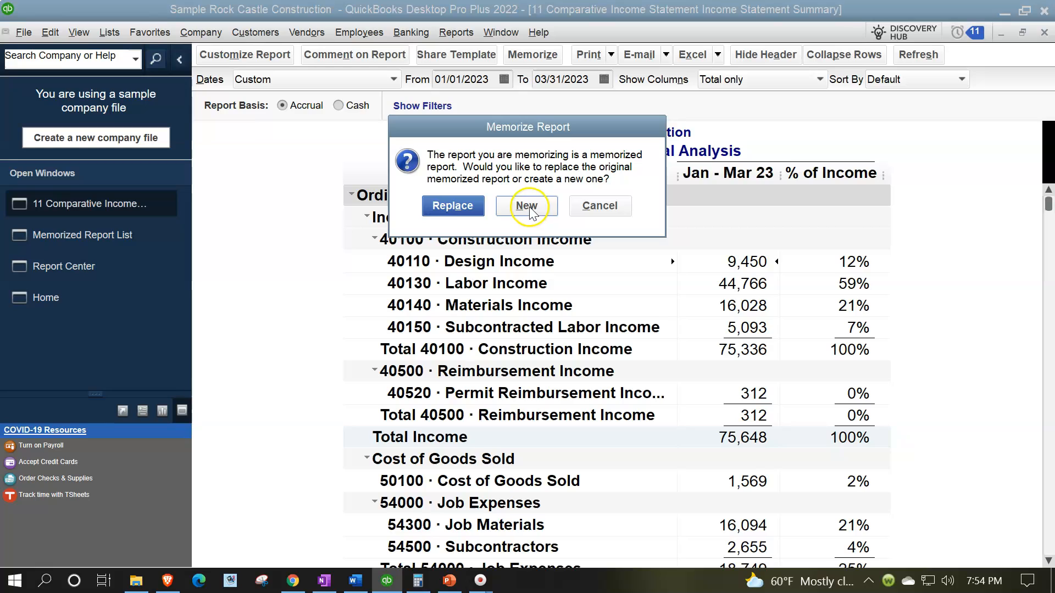
click(426, 277)
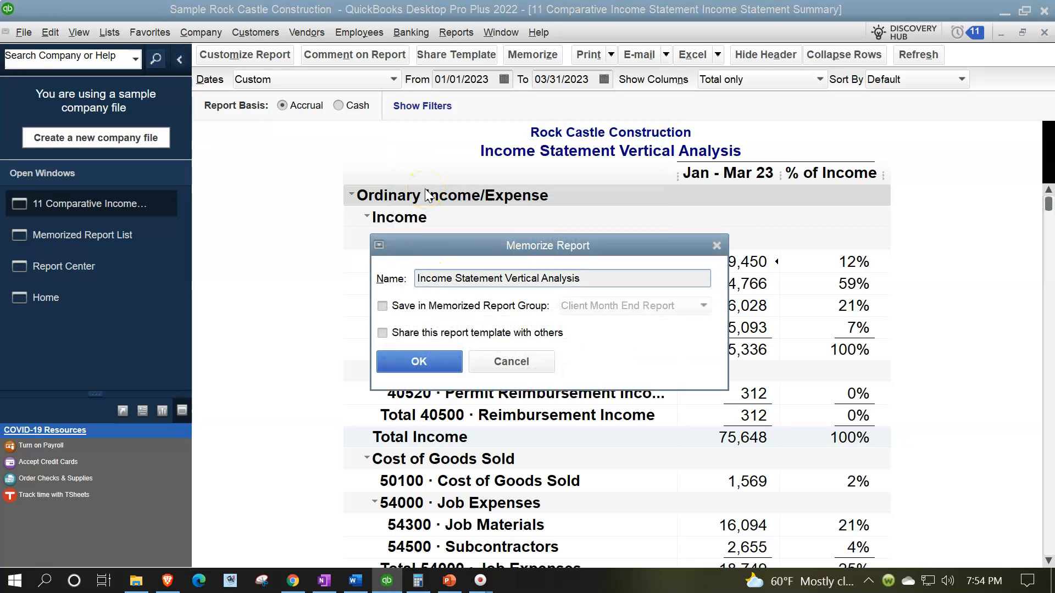
text(12)
click(381, 306)
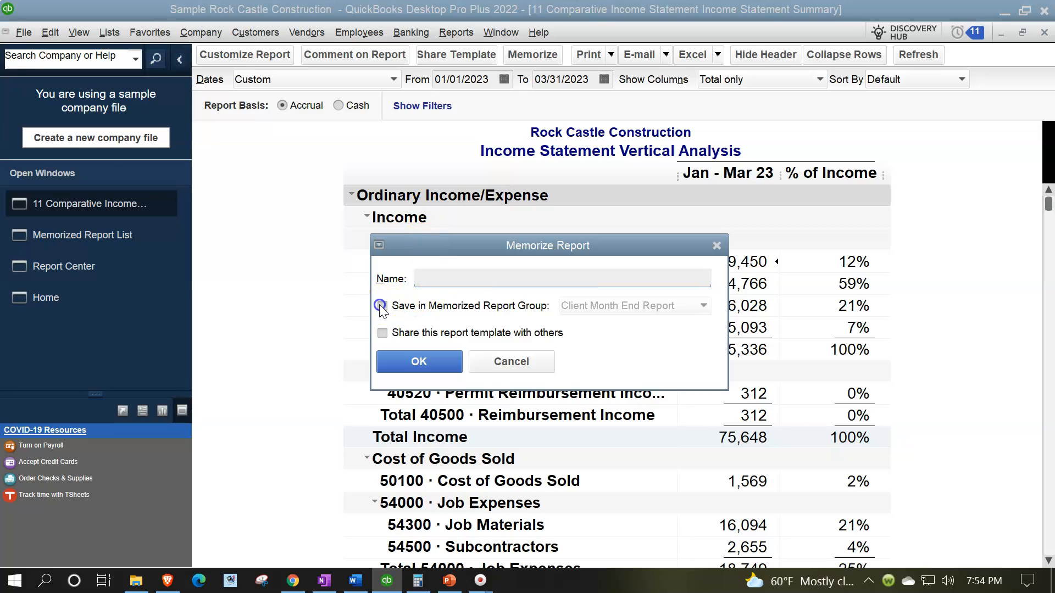
click(454, 365)
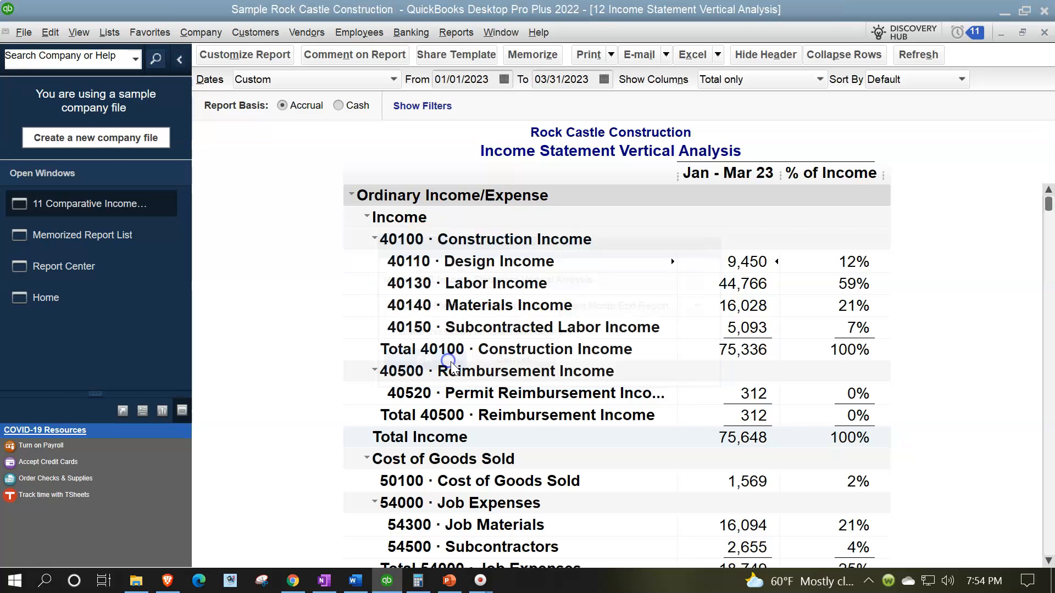
click(114, 241)
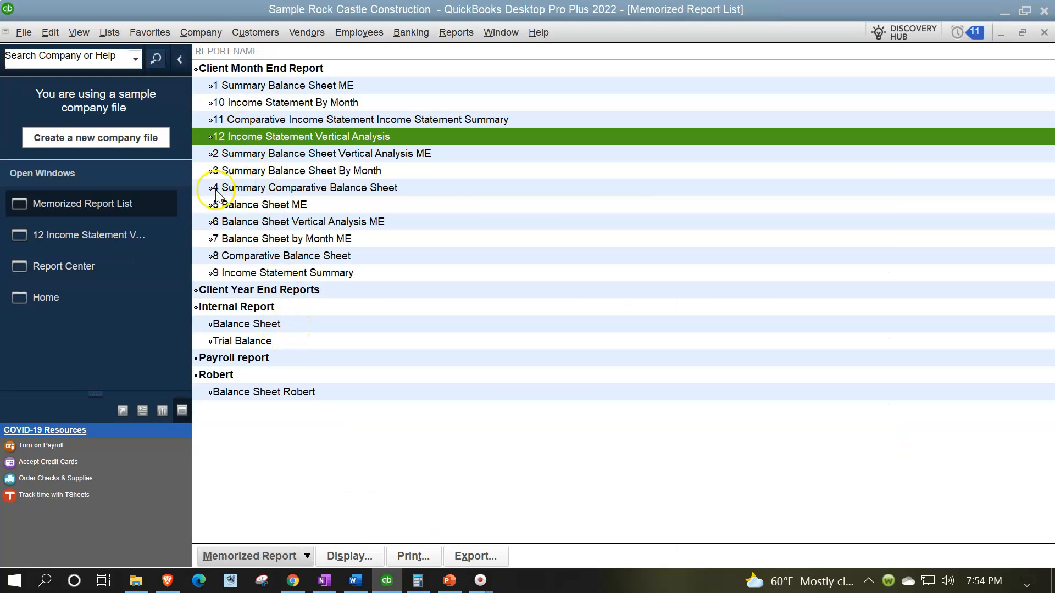
Return to the vertical analysis report and customize it to display columns by Month without the % of Income subcolumn
click(129, 234)
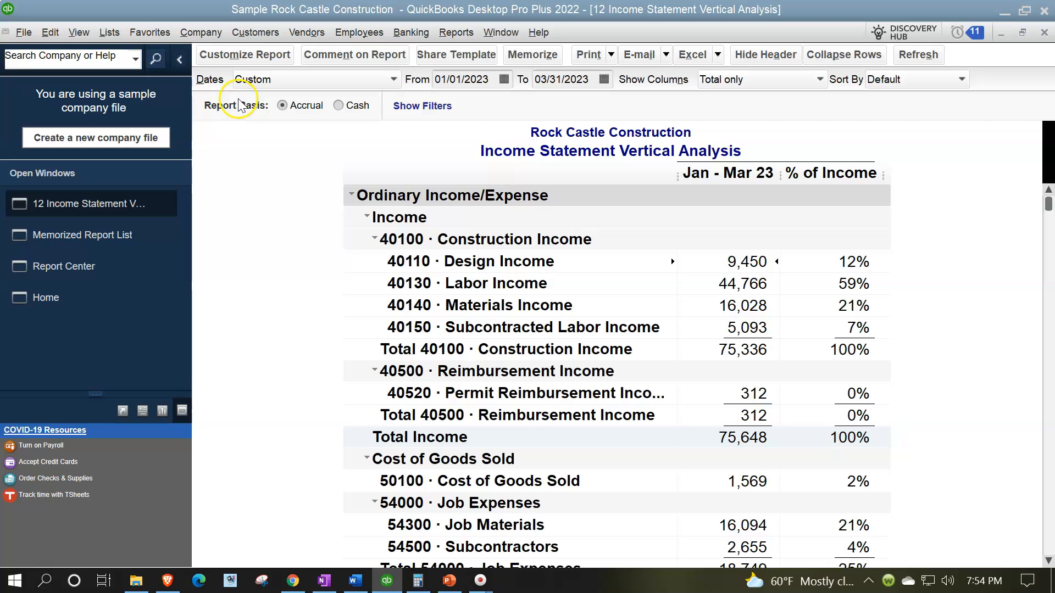
scroll(448, 319, down, 4)
scroll(385, 247, up, 4)
click(249, 57)
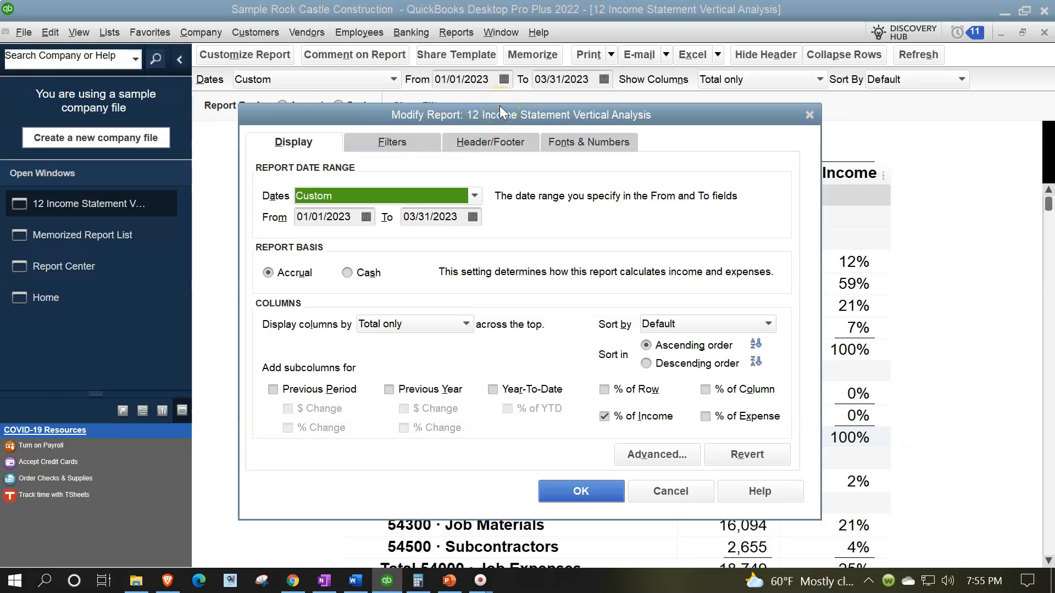
click(461, 324)
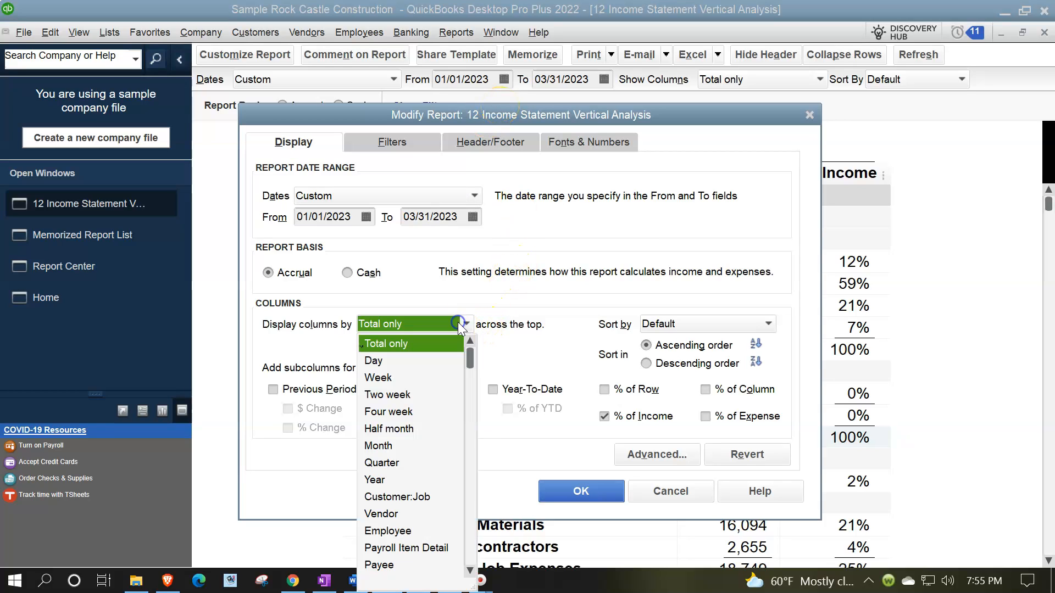
click(397, 445)
click(604, 416)
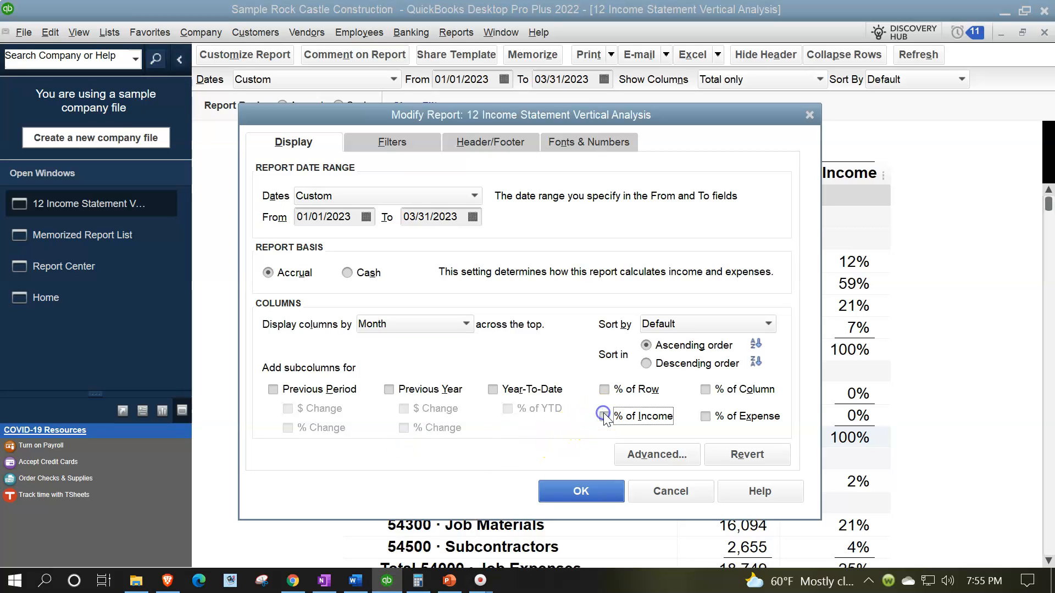
Change the report title to Income Statement By Month in the header settings and apply the report modifications
click(489, 142)
click(470, 221)
key(Delete)
key(Delete)
key(Delete)
key(Delete)
key(Delete)
key(Delete)
key(Delete)
key(Delete)
key(Delete)
key(Delete)
key(Delete)
key(Delete)
key(Delete)
key(Delete)
key(Delete)
key(Delete)
key(Delete)
text(By Month)
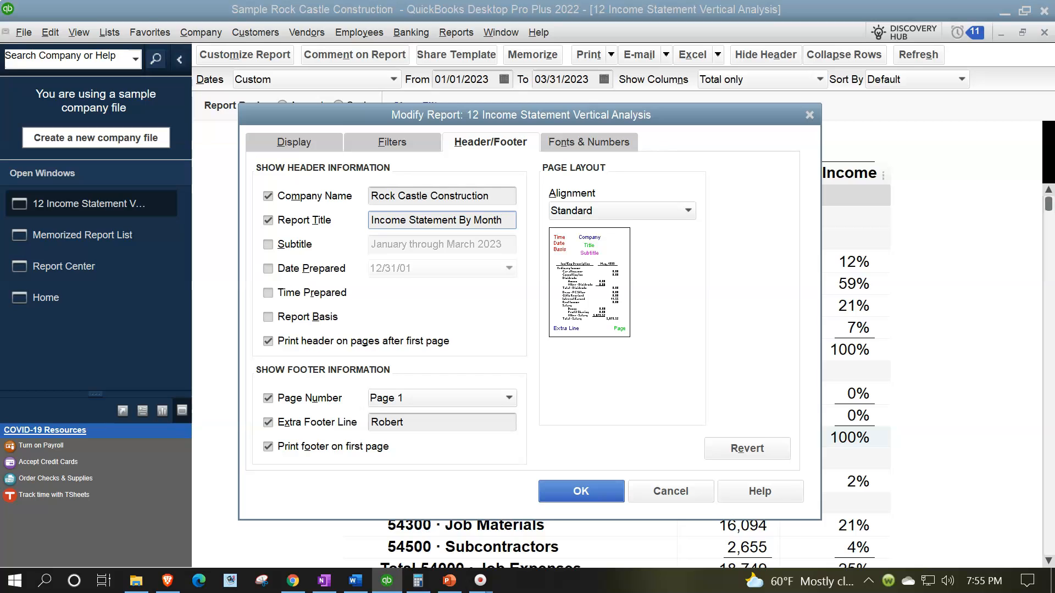
click(580, 490)
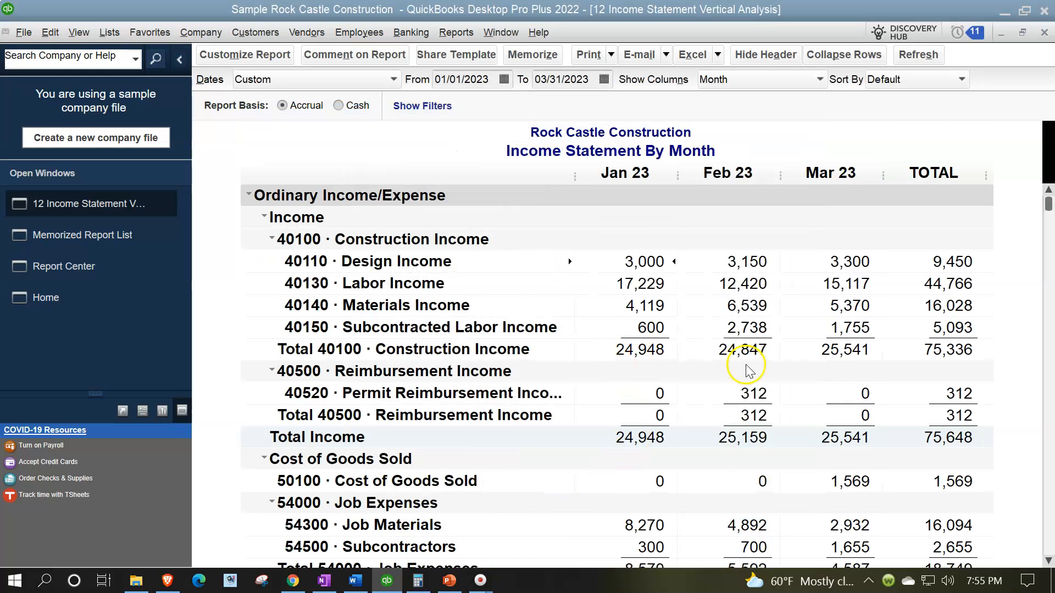
Memorize it as a new report named 13 Income Statement By Month in the Client Month End Report group and view the memorized report list
click(523, 57)
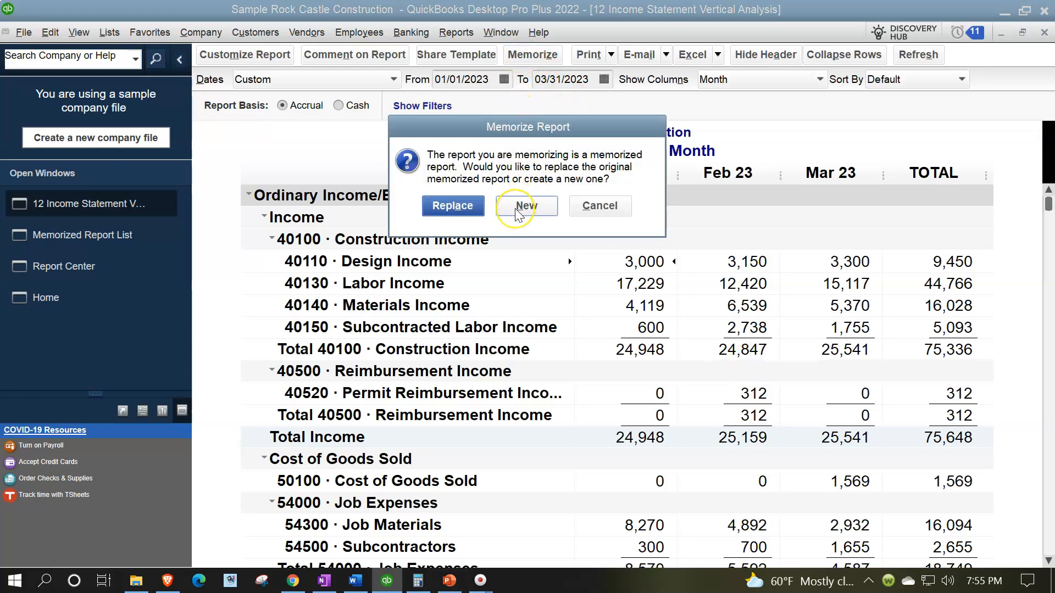
click(518, 213)
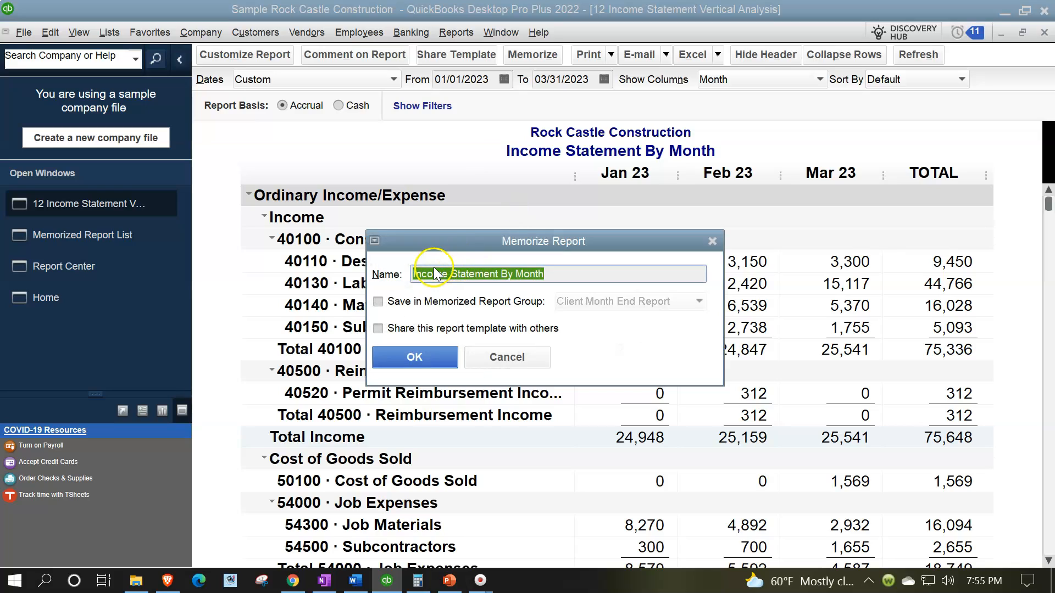
click(434, 267)
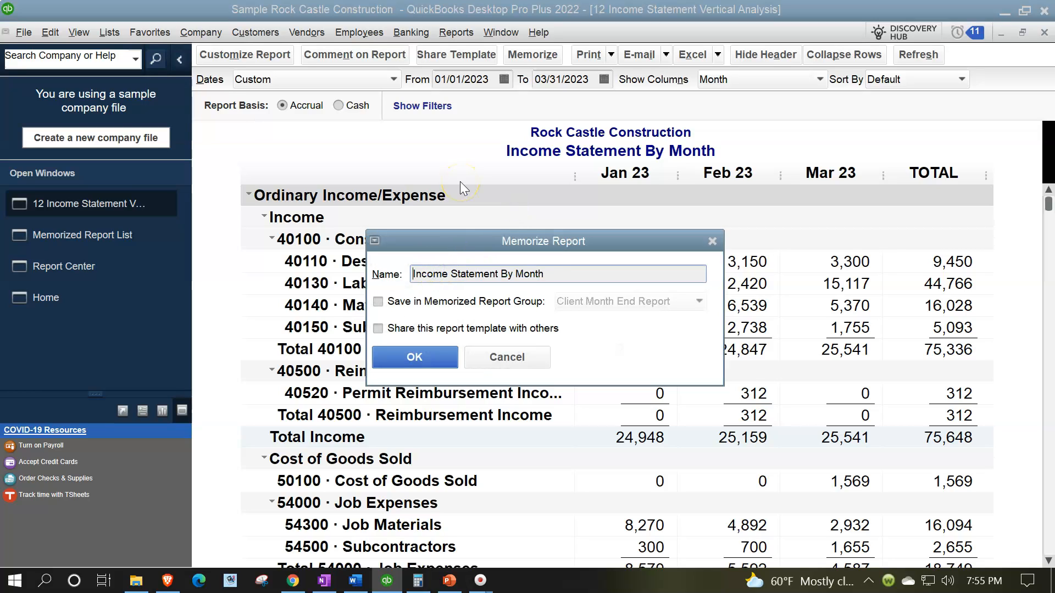
text(13)
click(377, 301)
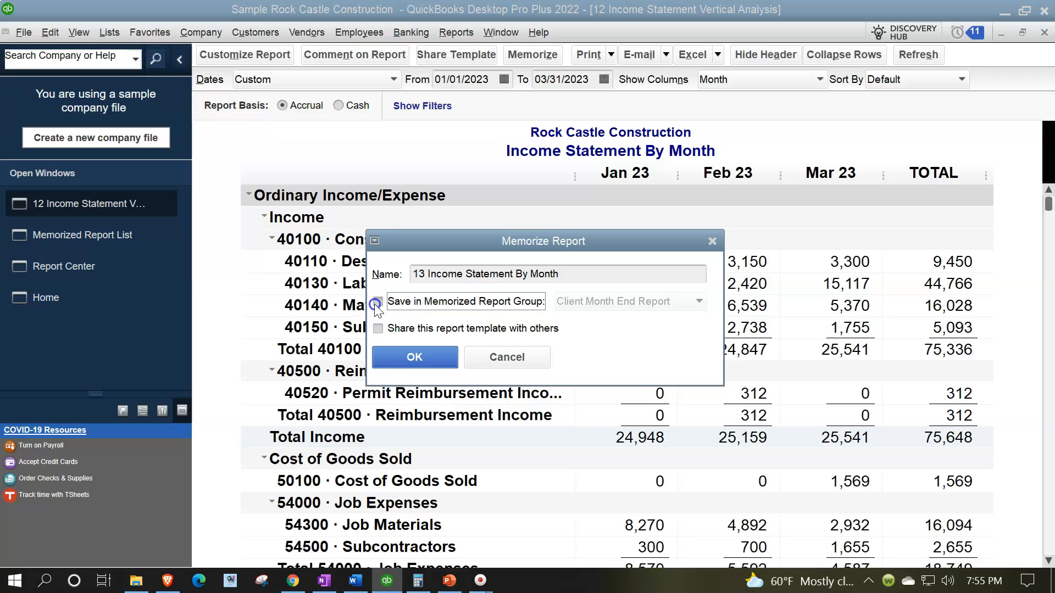
click(416, 355)
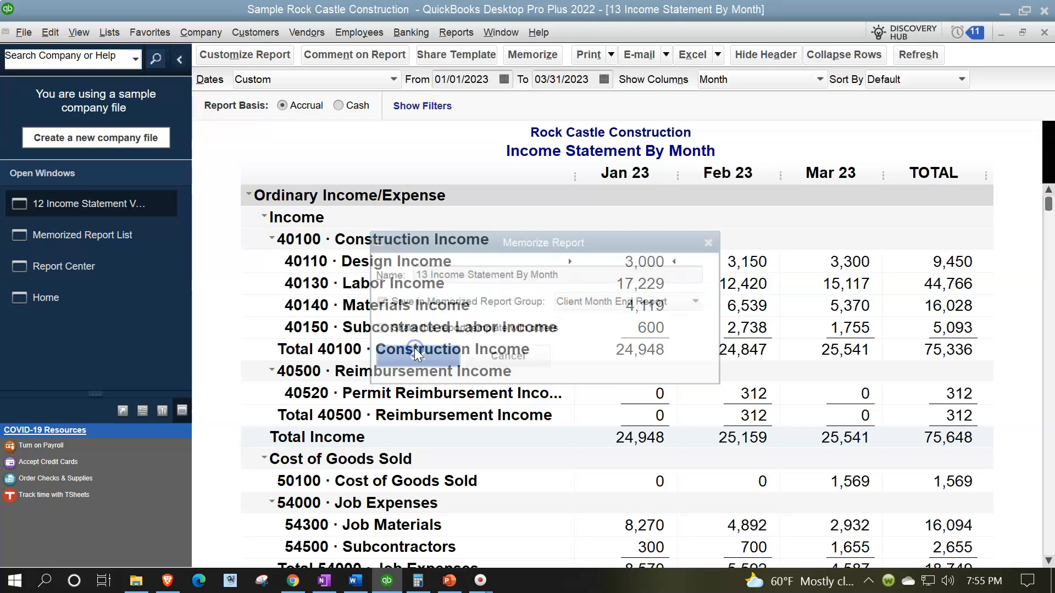
click(123, 235)
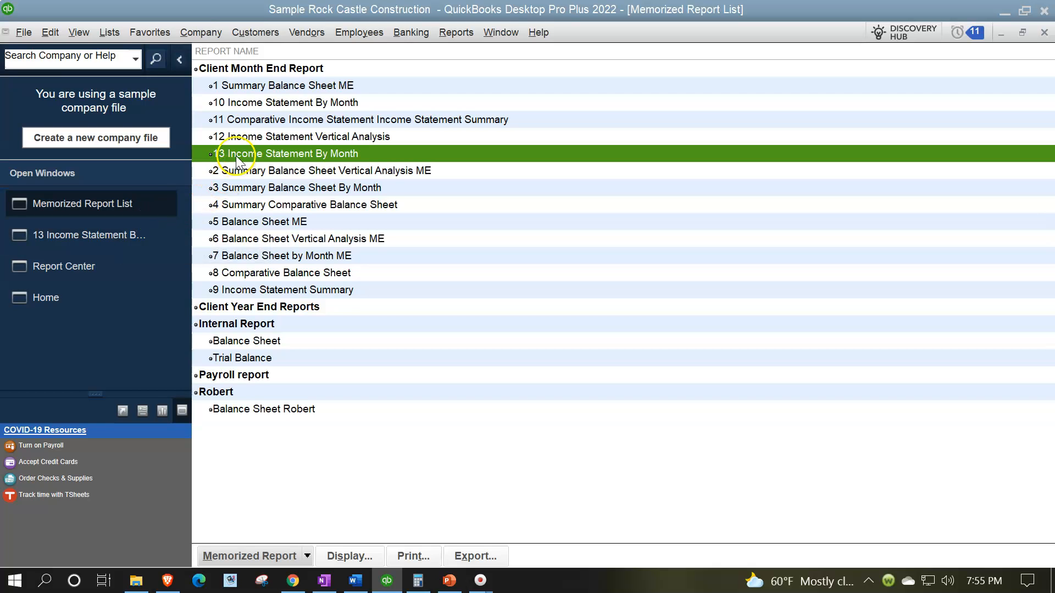
Return to the monthly report and customize it to start on 03/01/2023 with Previous Period, $ Change and % Change subcolumns
click(120, 236)
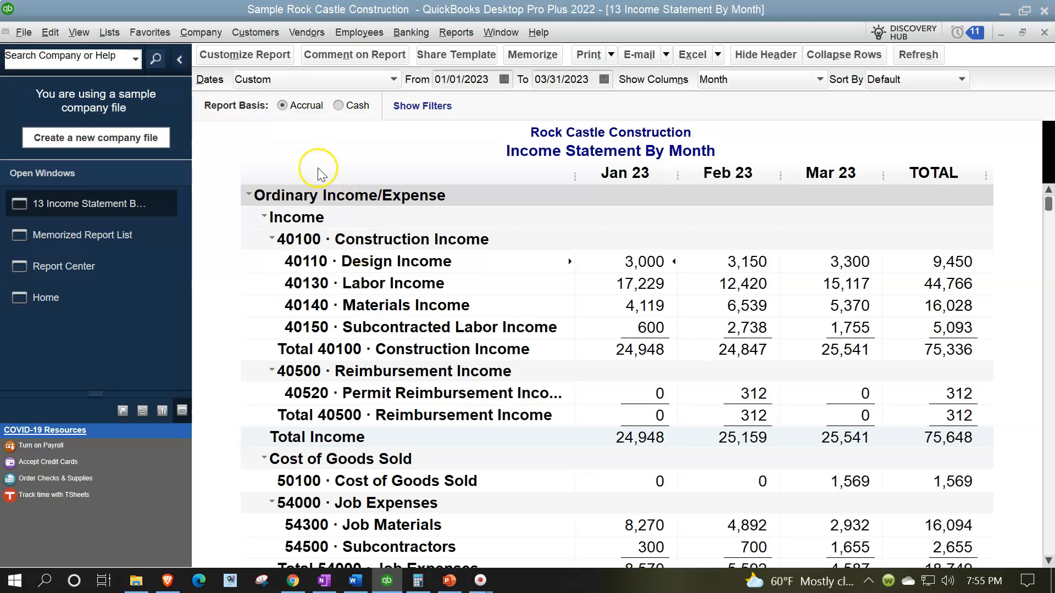
click(260, 62)
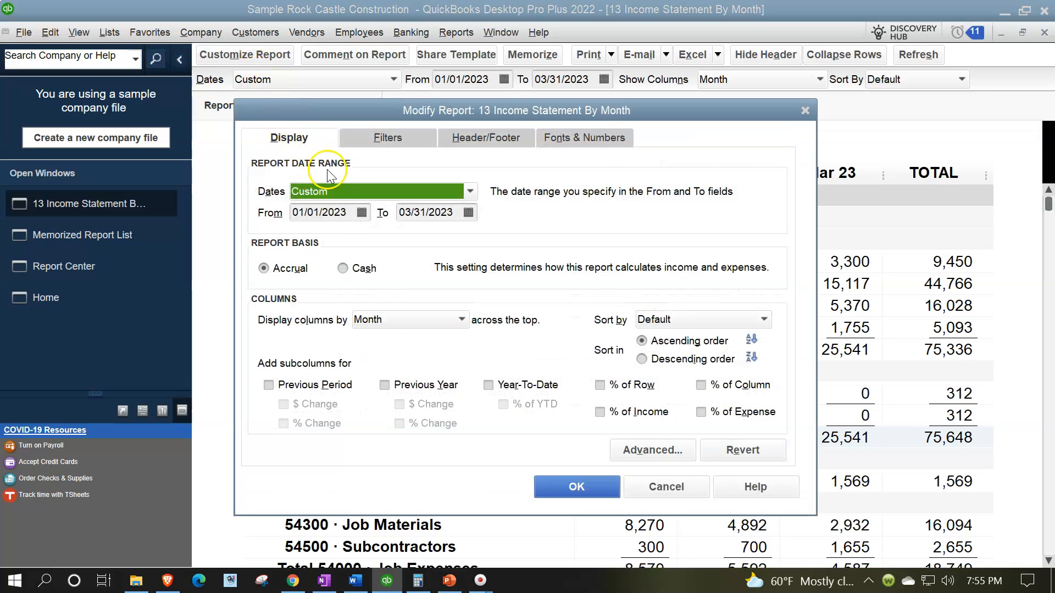
click(330, 213)
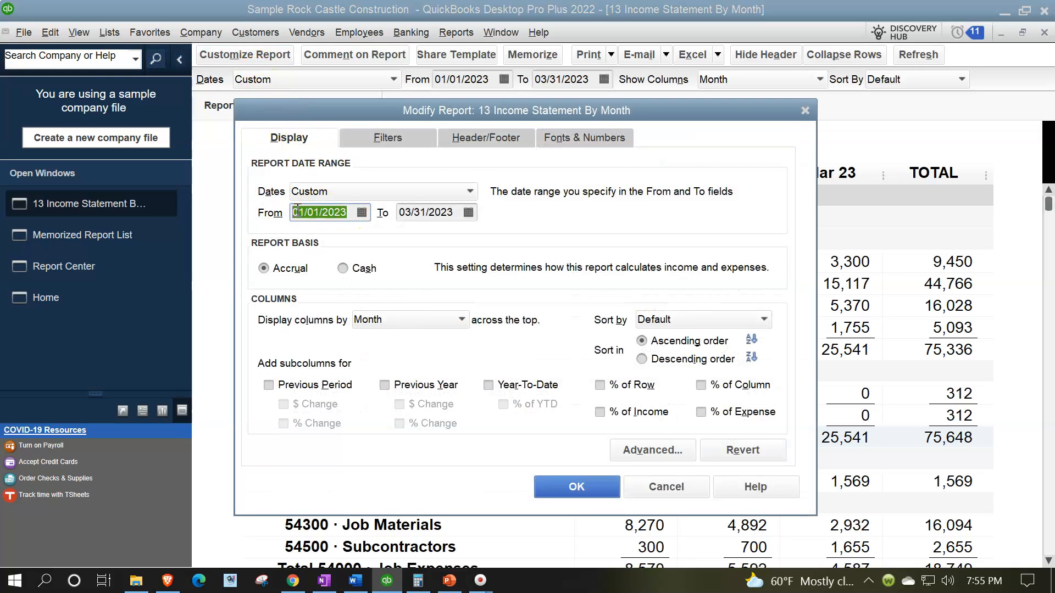
text(030123)
key(Tab)
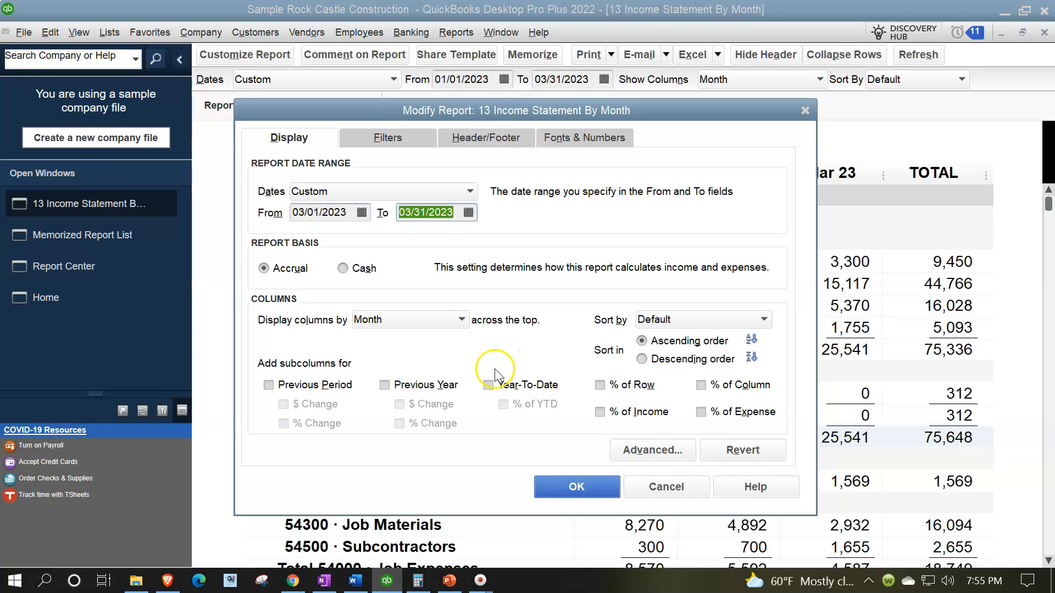
click(268, 386)
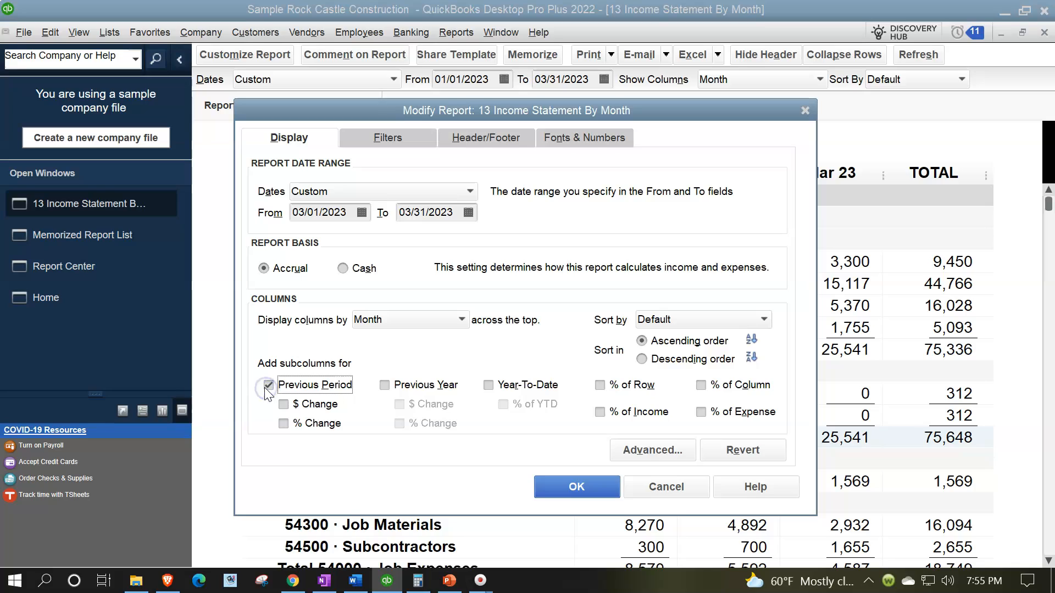
click(283, 404)
click(284, 424)
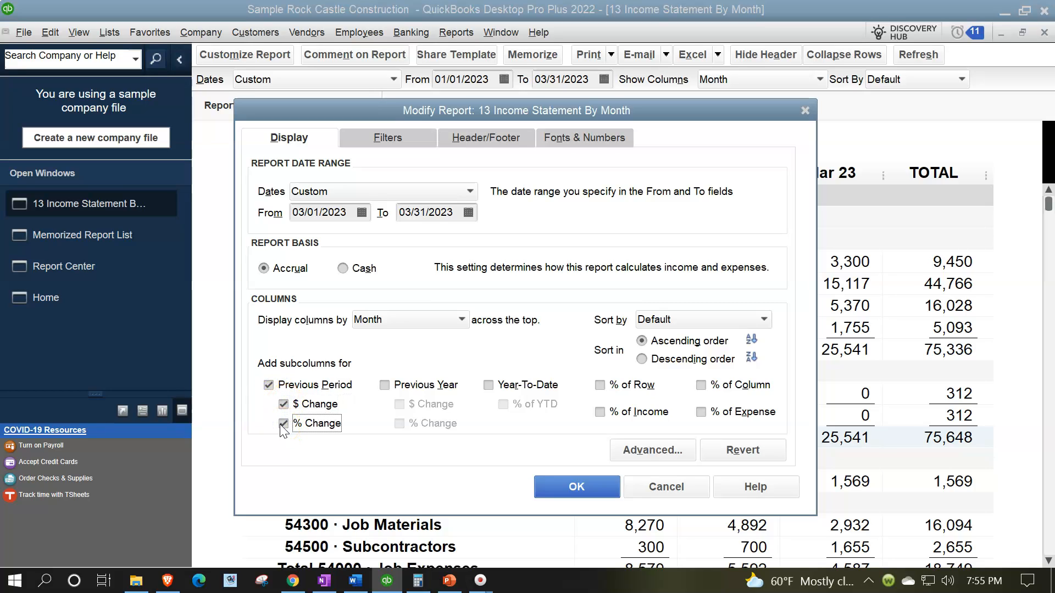
Change the report title to Comparative Income Statement in the header settings and apply the report modifications
click(485, 139)
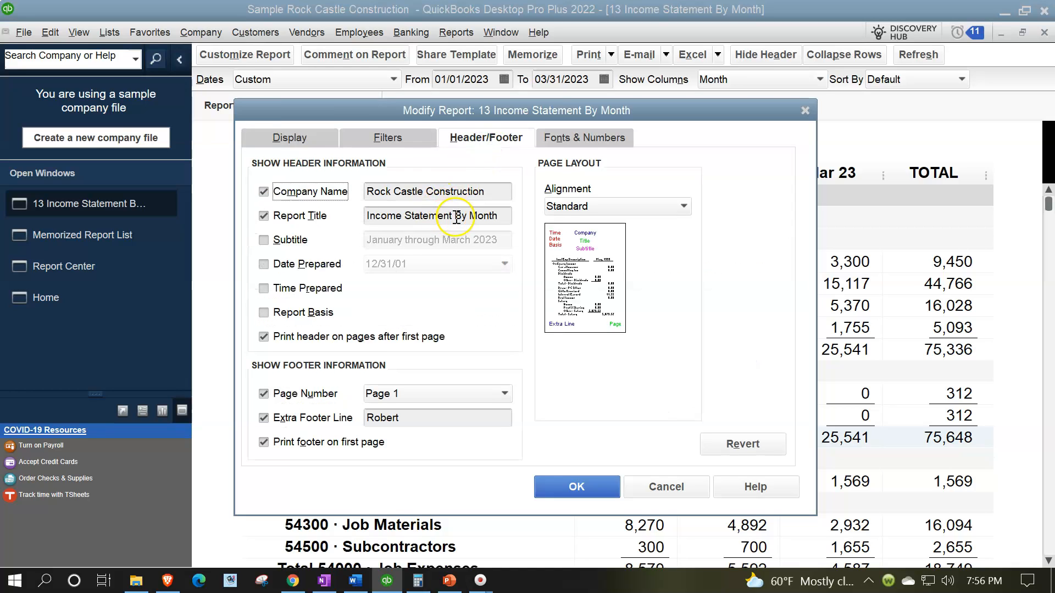
click(500, 216)
key(BackSpace)
key(BackSpace)
key(BackSpace)
key(BackSpace)
key(BackSpace)
key(BackSpace)
key(BackSpace)
key(BackSpace)
key(BackSpace)
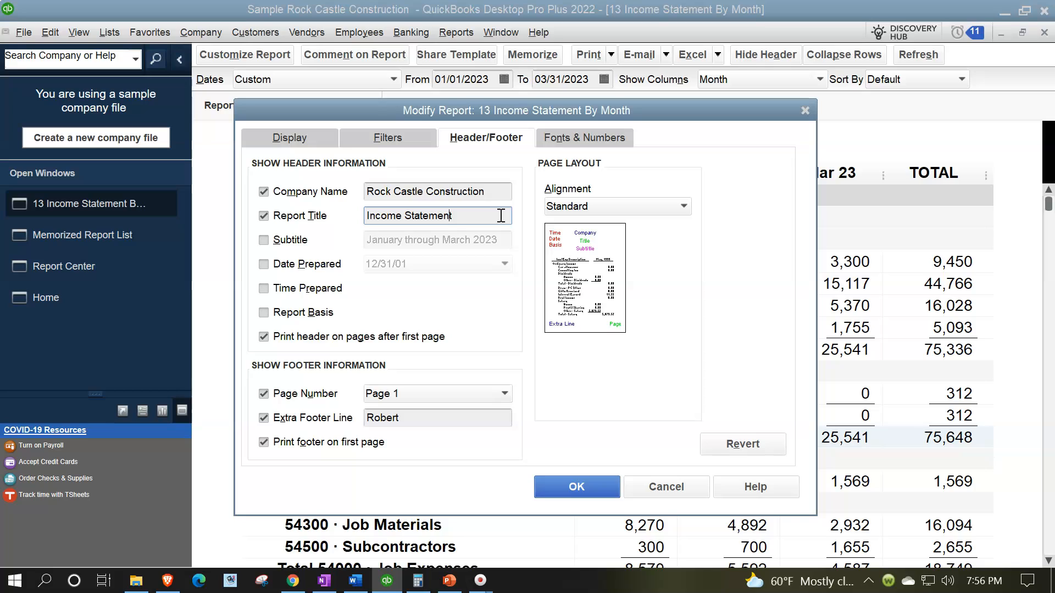
key(Home)
text(Comparative)
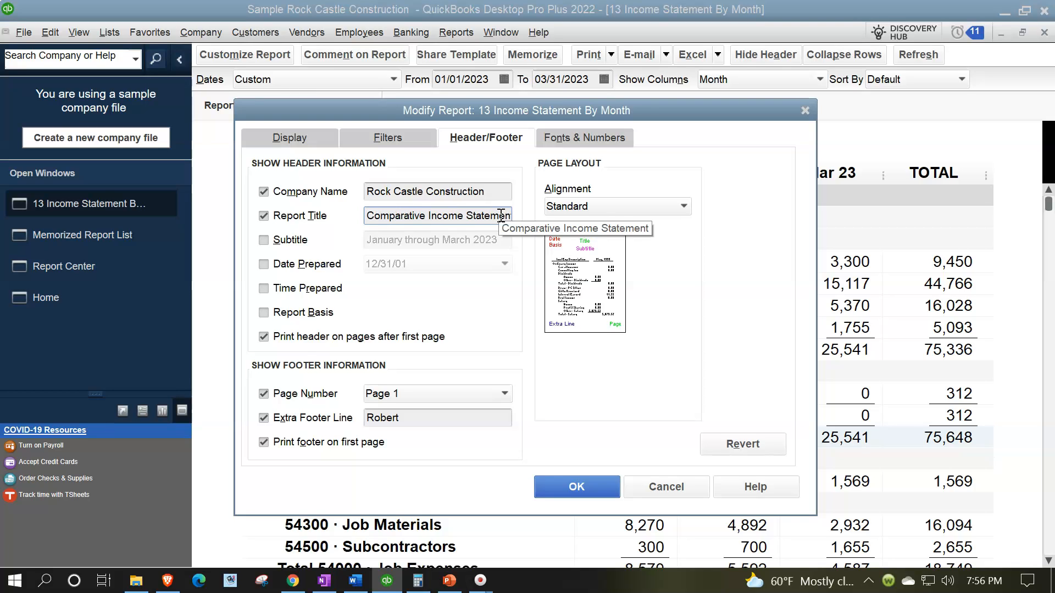
click(576, 487)
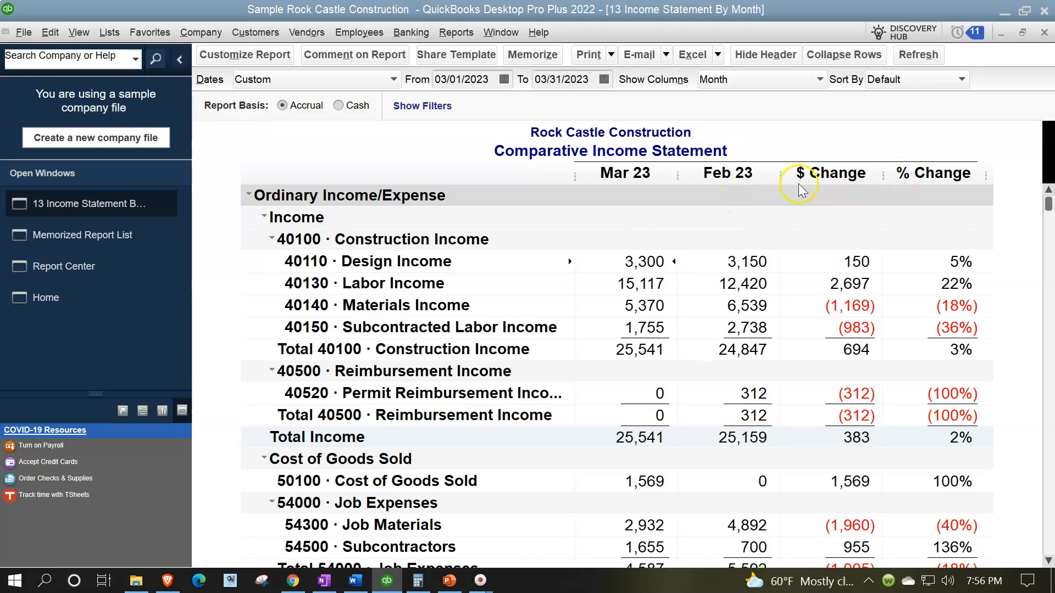
Memorize it as a new report named 14 Comparative Income Statement in the Client Month End Report group
click(540, 61)
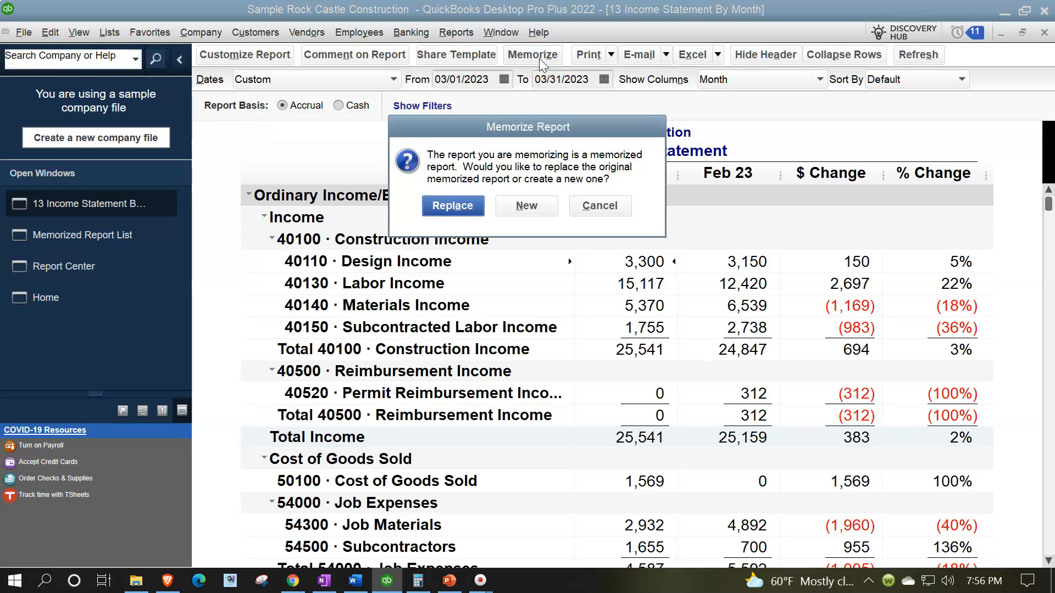
click(526, 206)
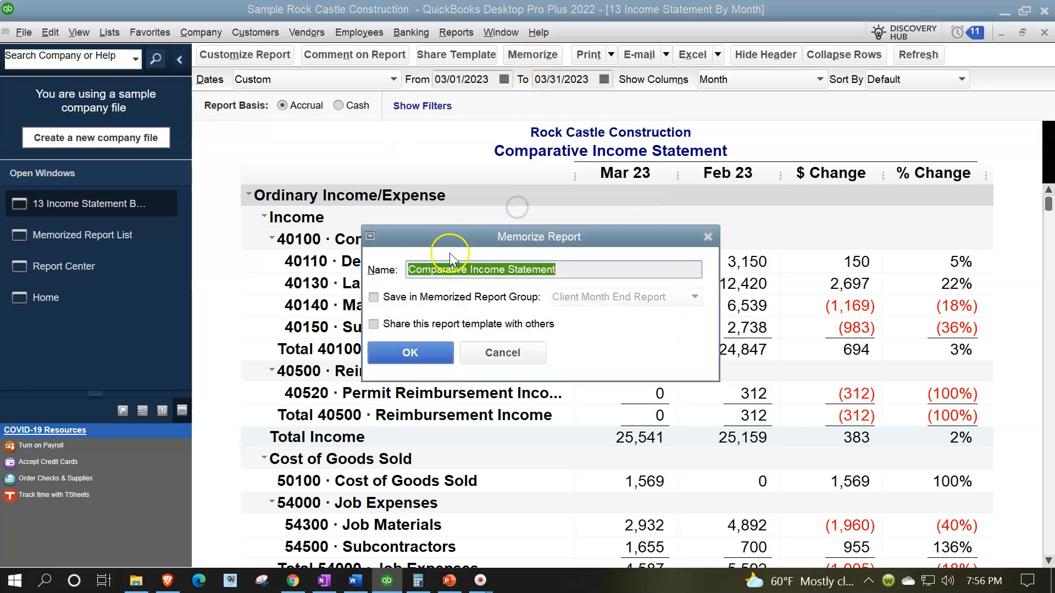
click(409, 269)
text(14)
click(374, 297)
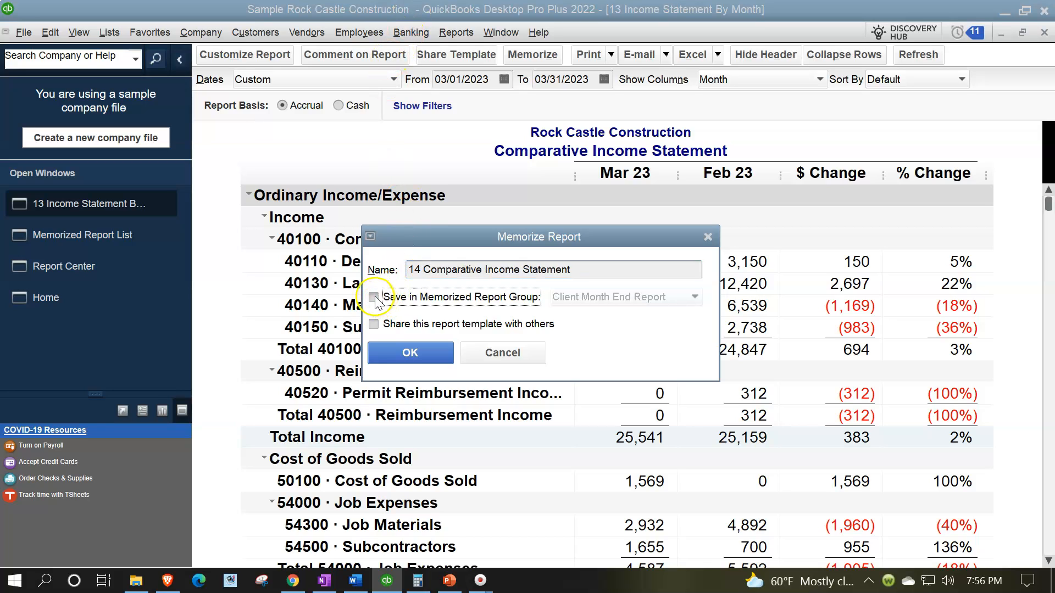
click(395, 357)
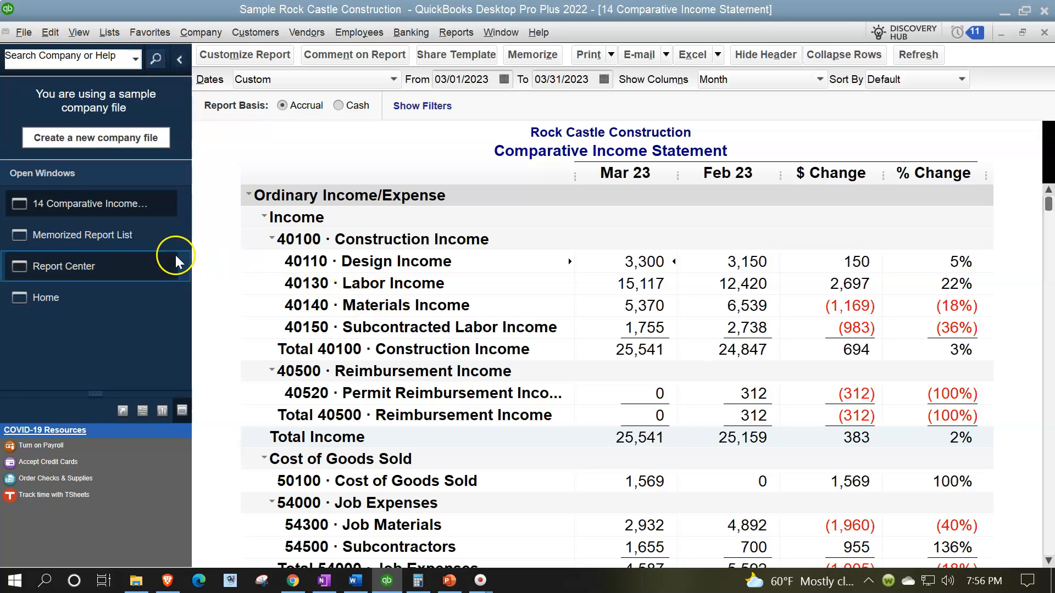
Open the memorized report list and select the 14 Comparative Income Statement report
click(130, 243)
click(129, 239)
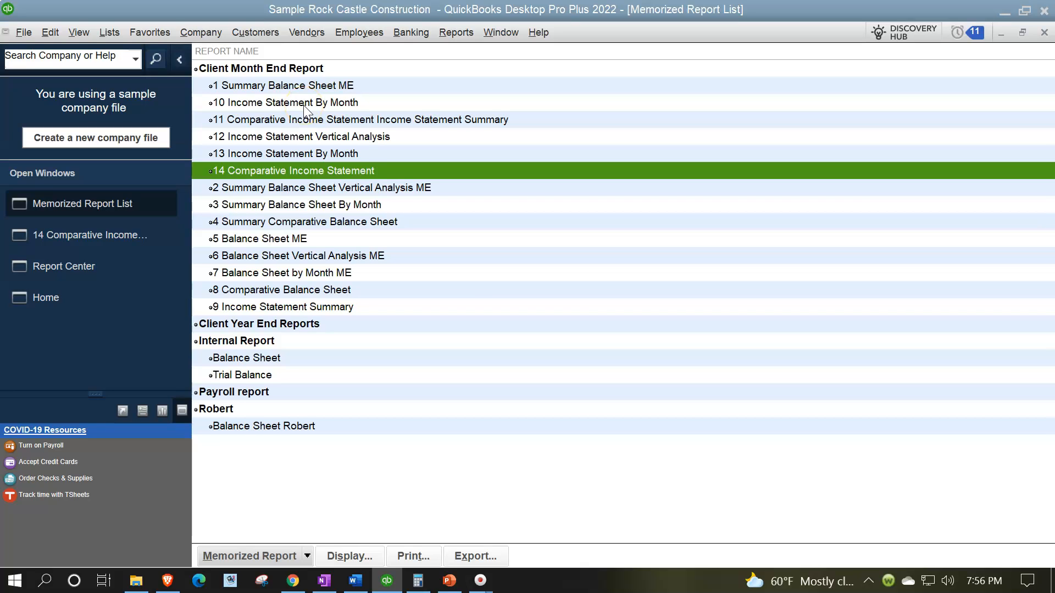
click(274, 173)
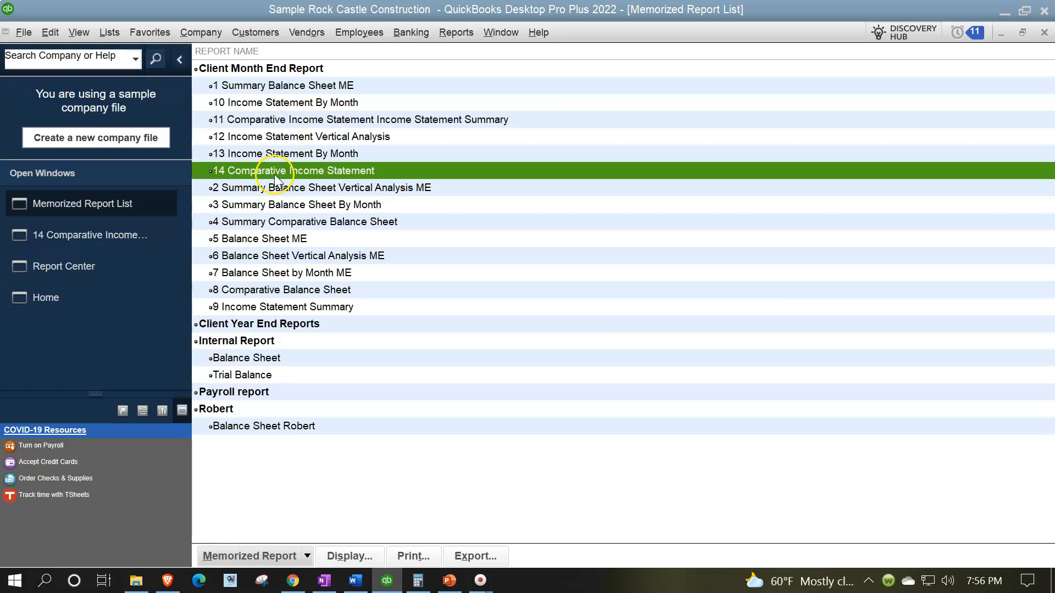